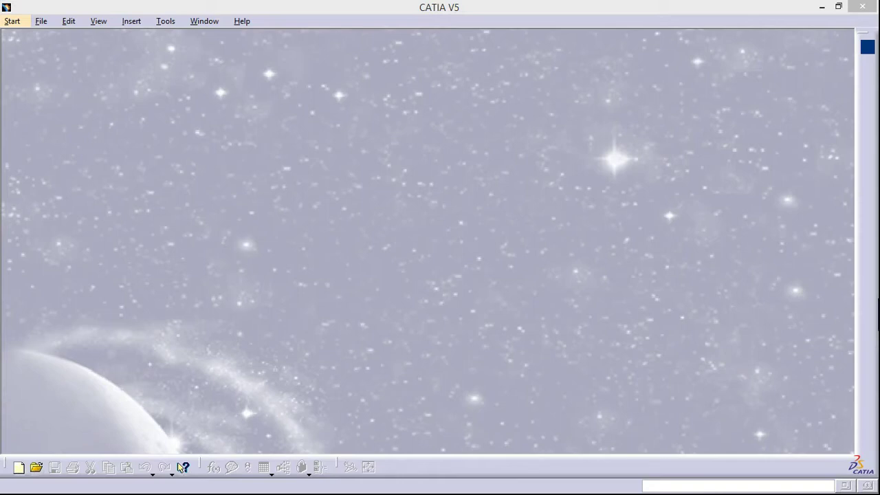
Create a new Part document, keeping the default name Part1
left_click(365, 6)
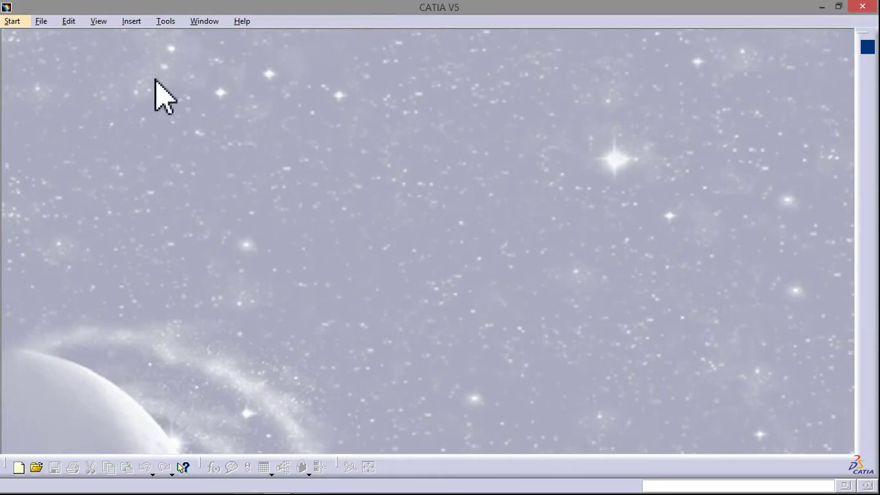
left_click(39, 21)
left_click(55, 34)
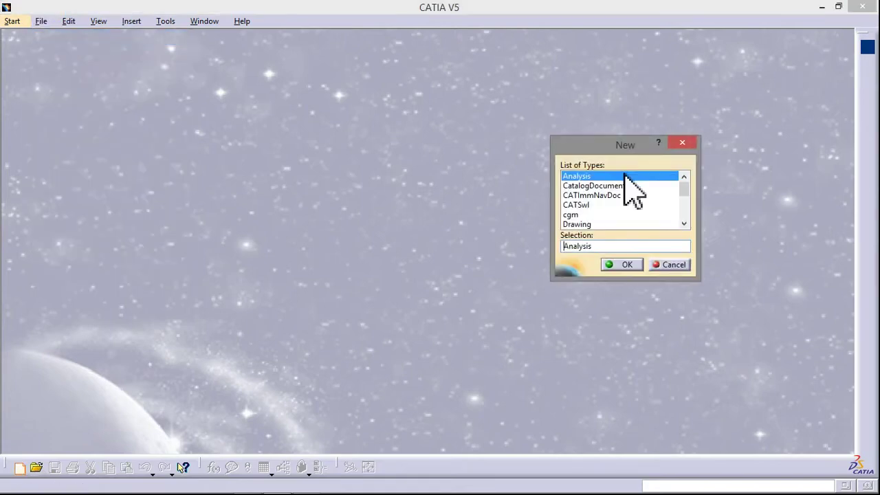
type("pPart")
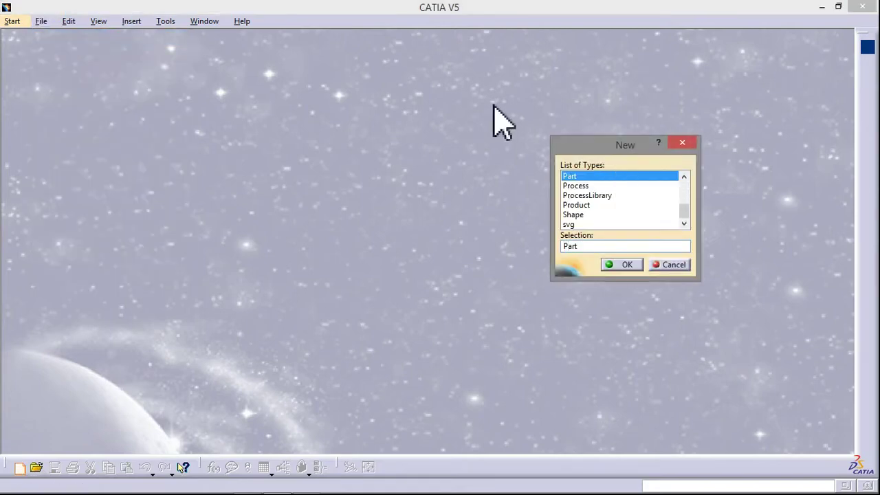
left_click(617, 262)
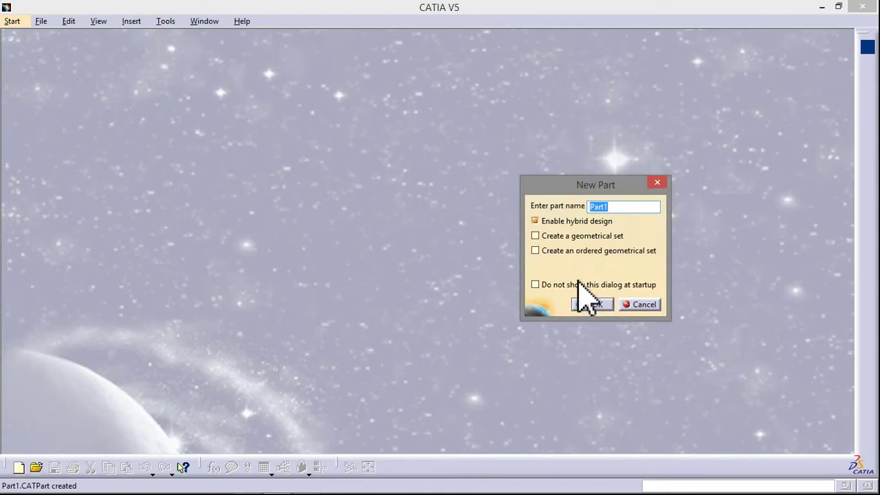
left_click(584, 302)
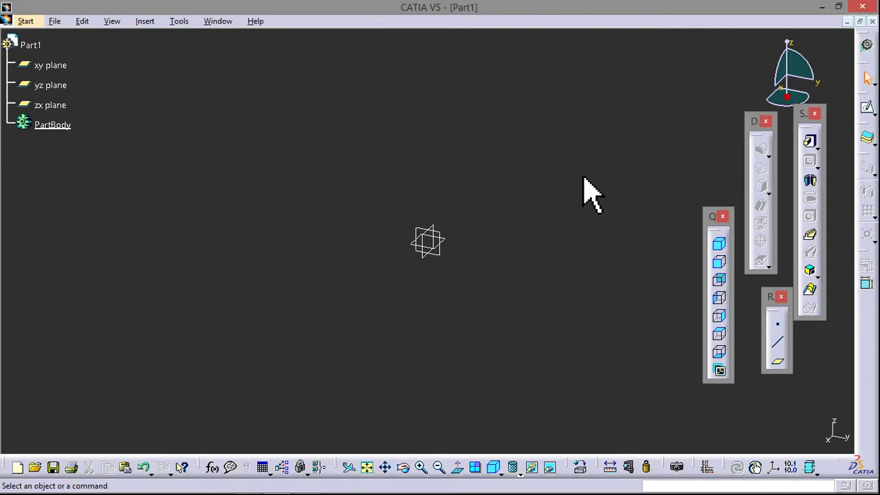
Draw Sketch.1, a rectangle on the xy plane from the origin, and exit the sketcher
left_click(443, 240)
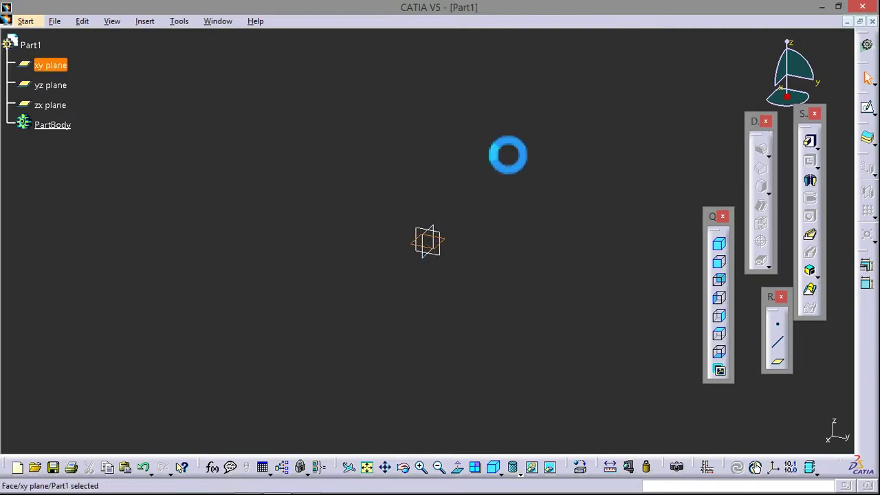
left_click(60, 65)
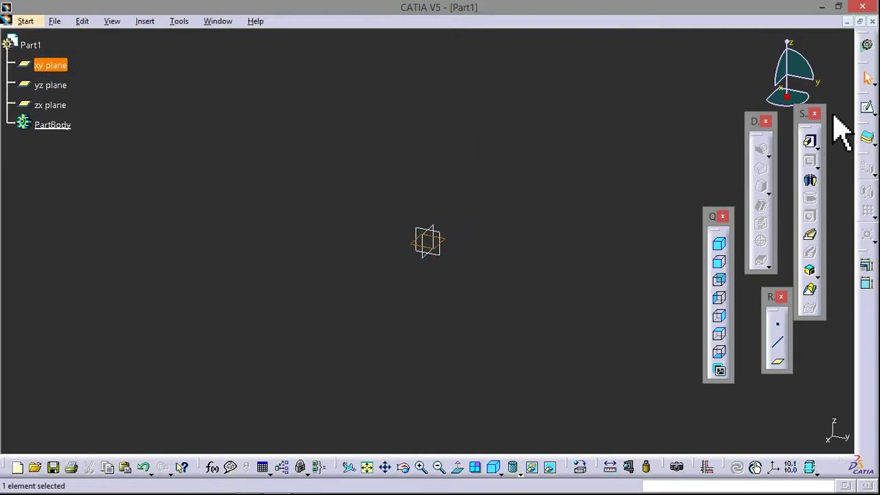
left_click(867, 108)
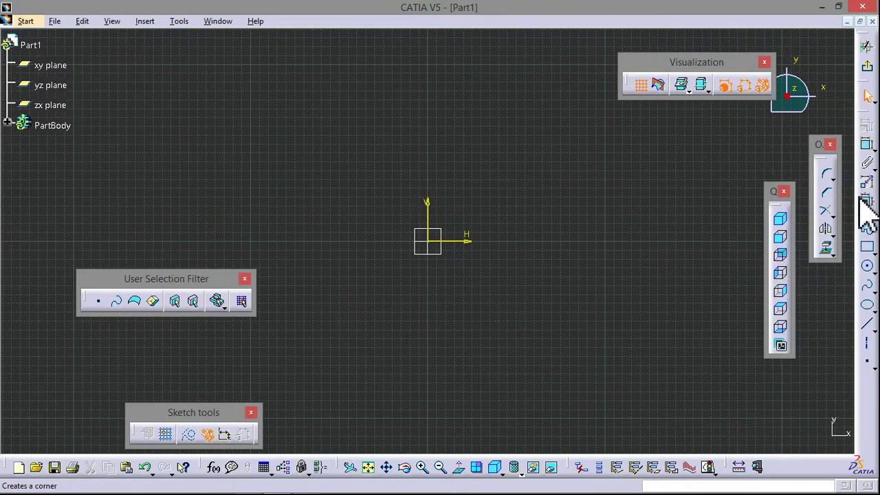
left_click(867, 246)
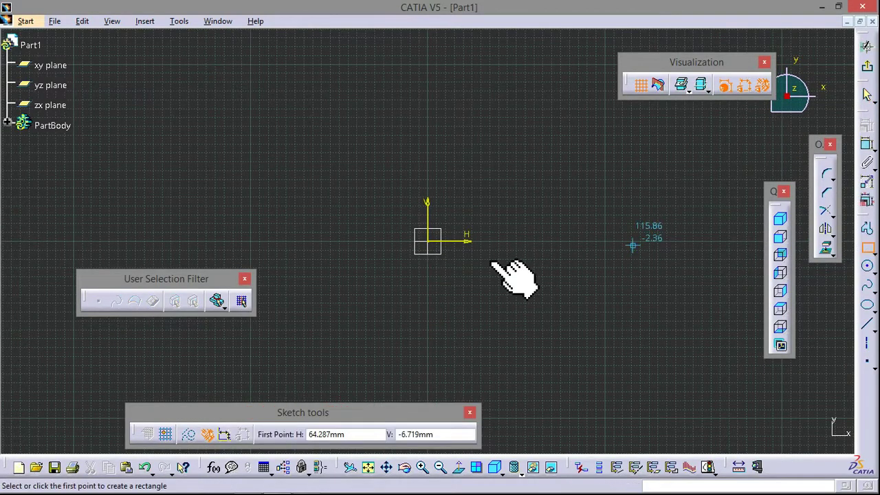
left_click(429, 241)
left_click(597, 142)
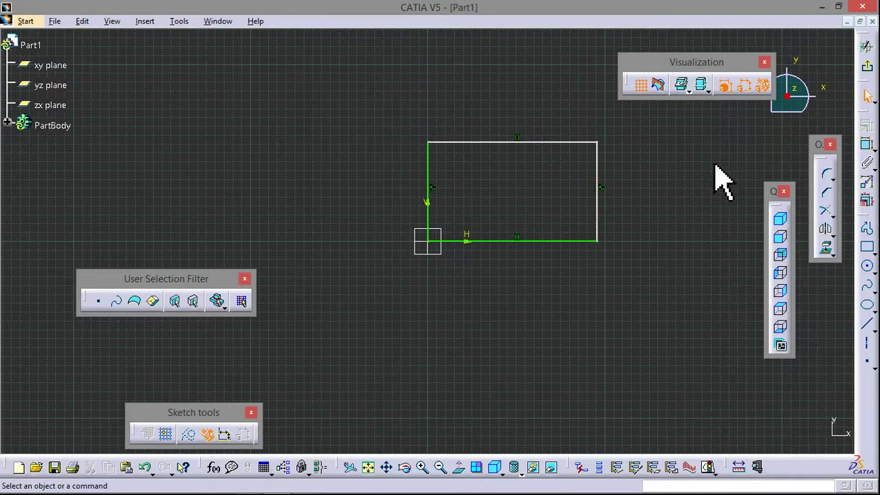
left_click(867, 66)
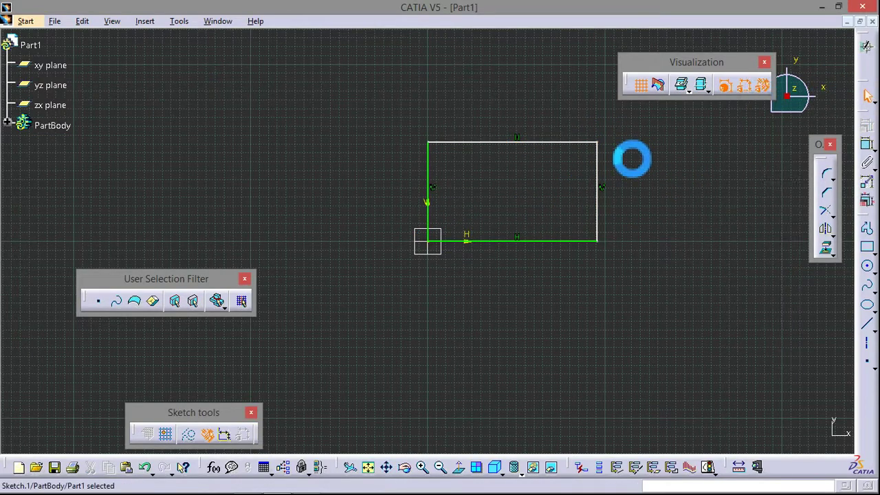
middle_click_drag(553, 159, 553, 121)
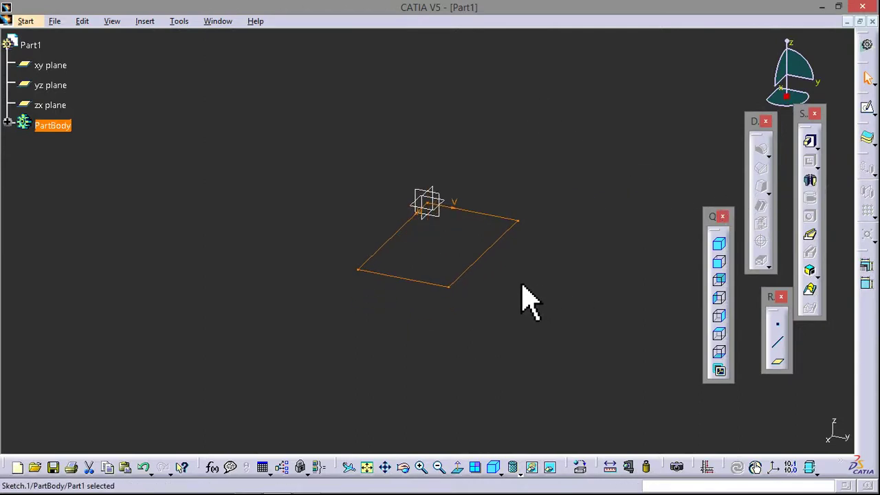
Create Plane.1, offset 50 mm from the xy plane
left_click(816, 147)
middle_click_drag(566, 186, 574, 198)
left_click(323, 246)
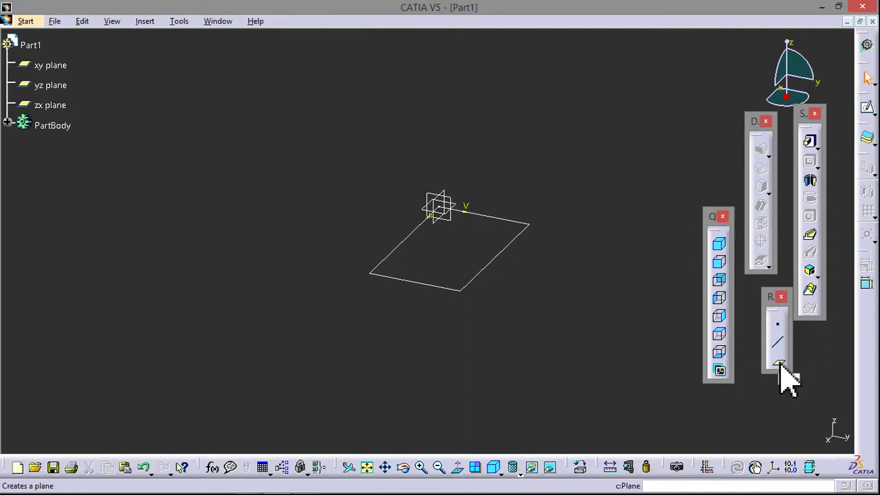
left_click(778, 364)
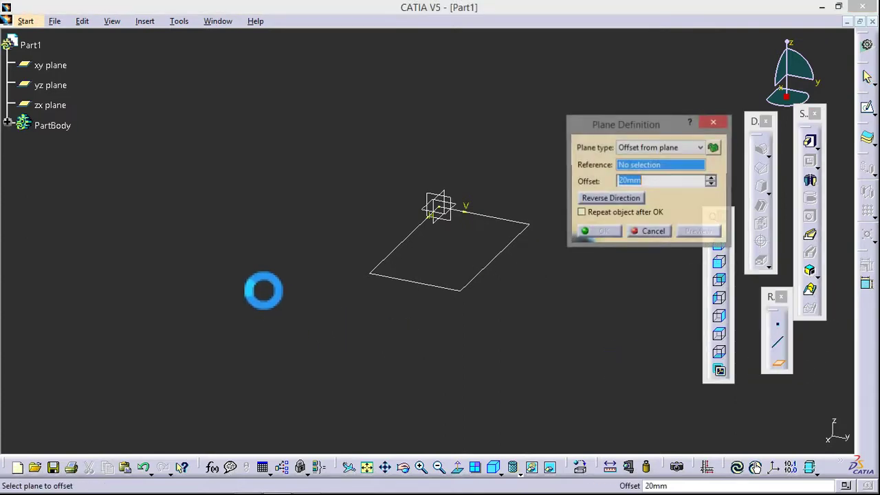
left_click(439, 209)
type("50")
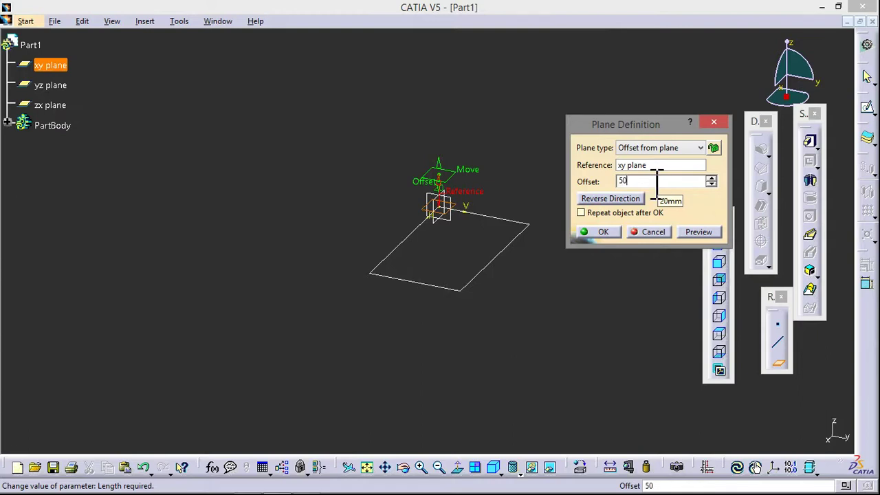
left_click(596, 231)
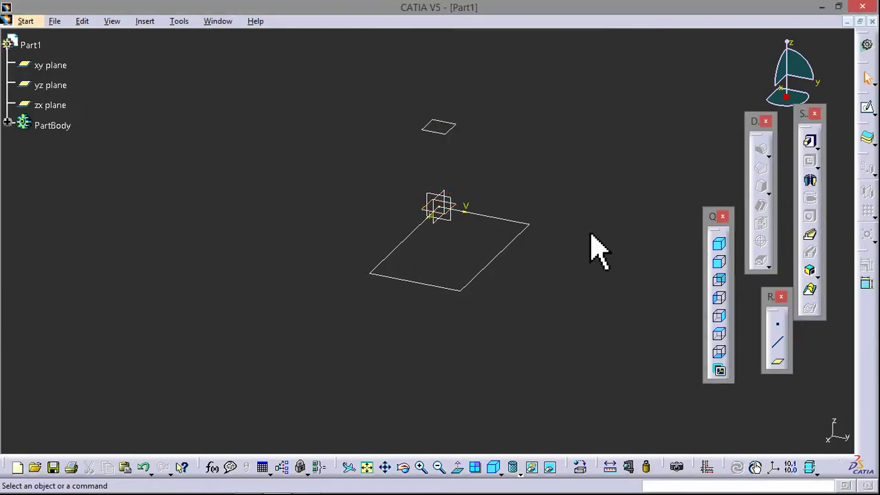
left_click(441, 127)
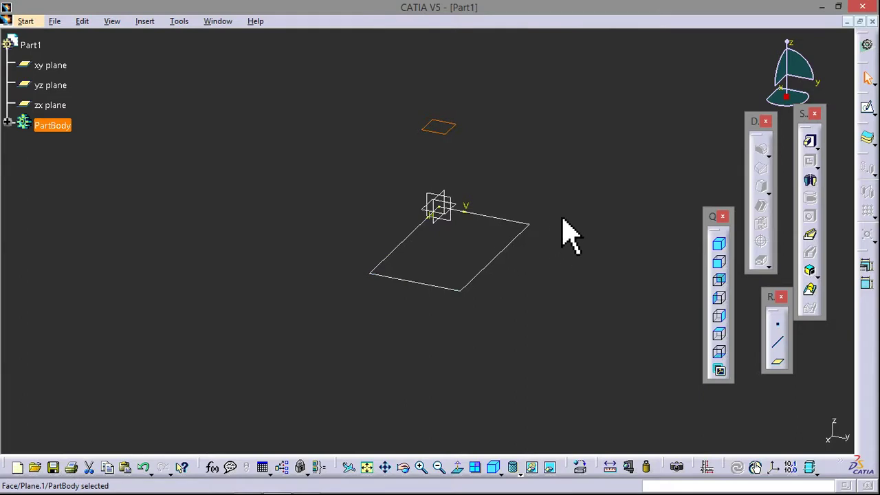
Preview a Drafted Filleted Pad of the rectangle sketch up to Plane.1 with 0 mm length
left_click(818, 147)
left_click(846, 156)
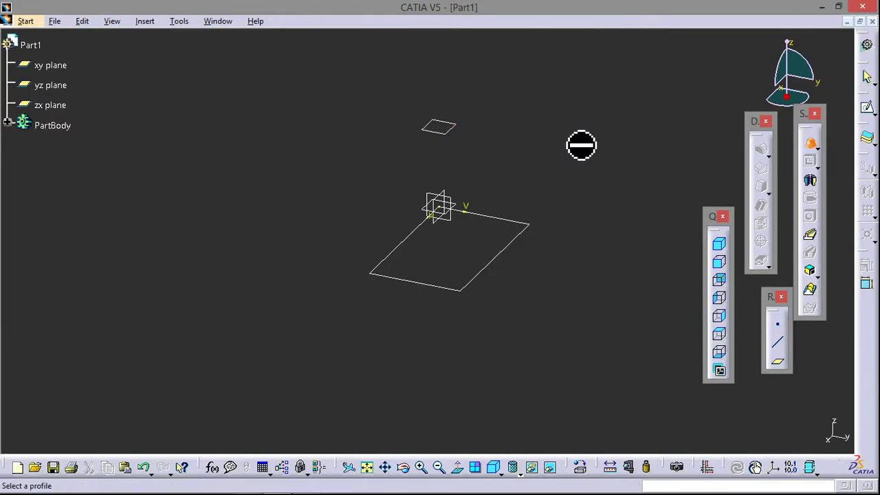
left_click(473, 282)
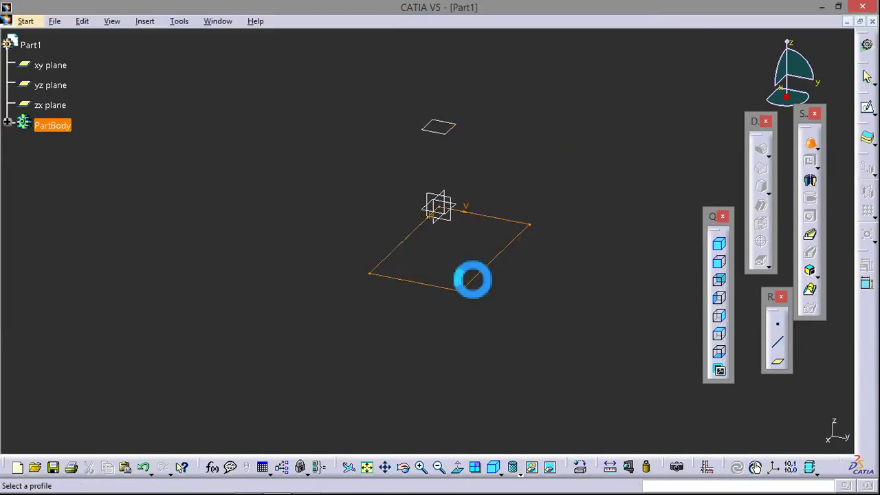
left_click(449, 135)
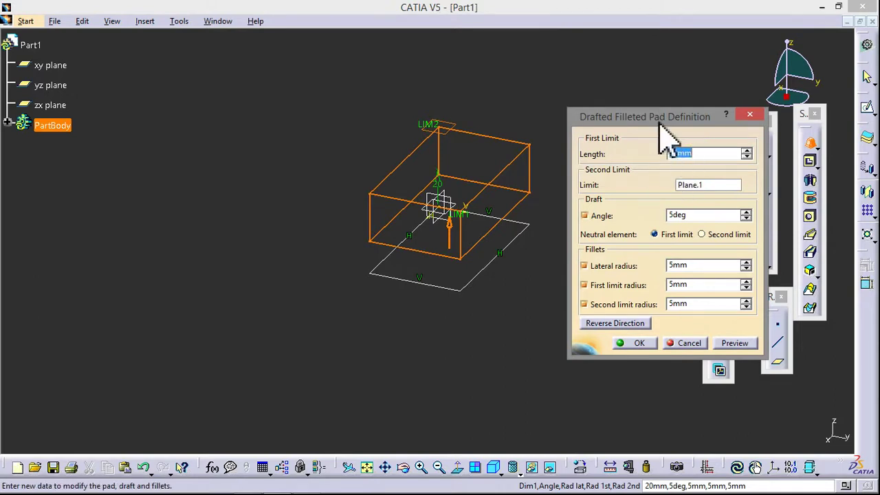
left_click_drag(658, 116, 663, 106)
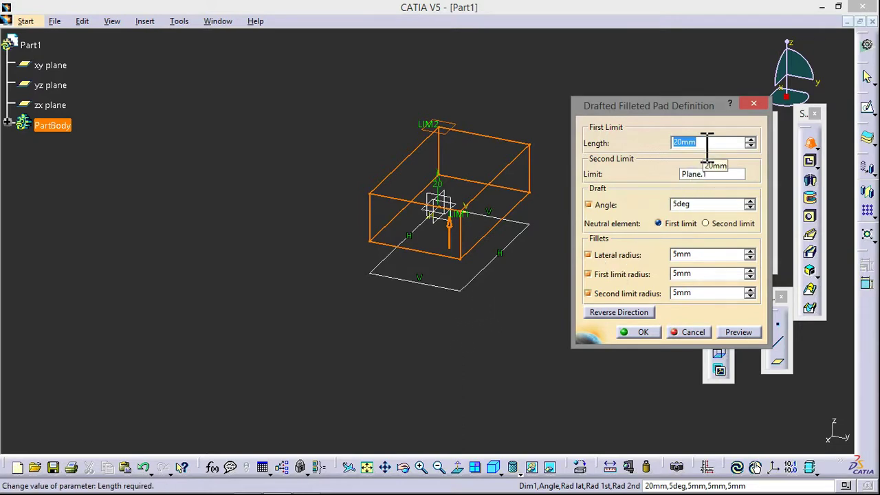
type("0")
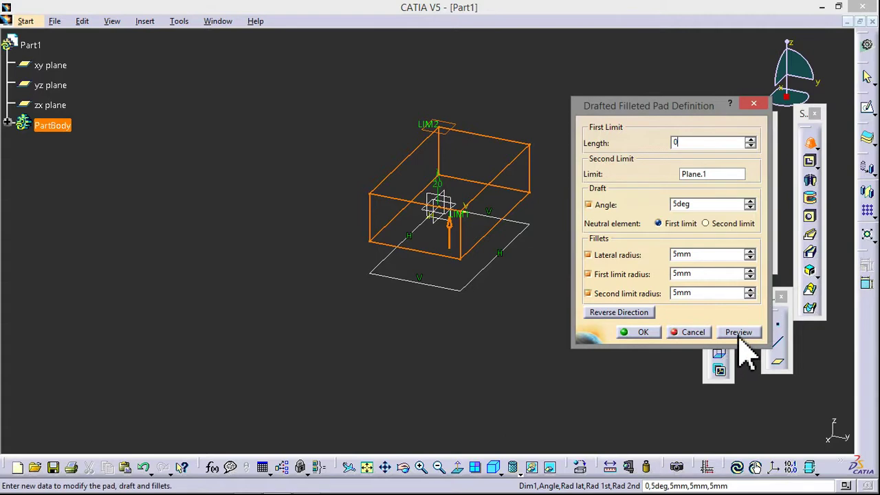
left_click(738, 332)
Try a 10 mm first-limit length on the pad and preview it
mouse_move(500, 394)
middle_mouse_down()
mouse_move(399, 216)
mouse_move(460, 299)
mouse_move(392, 216)
middle_mouse_up()
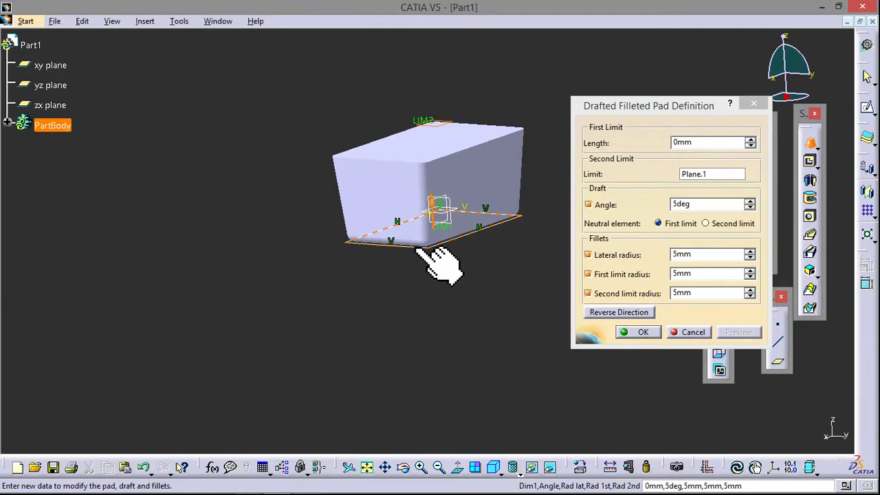
double_click(714, 141)
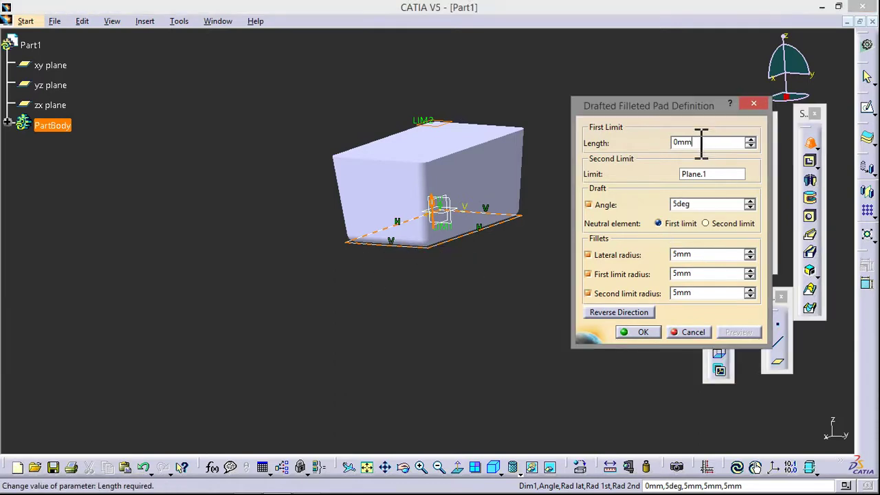
type("10")
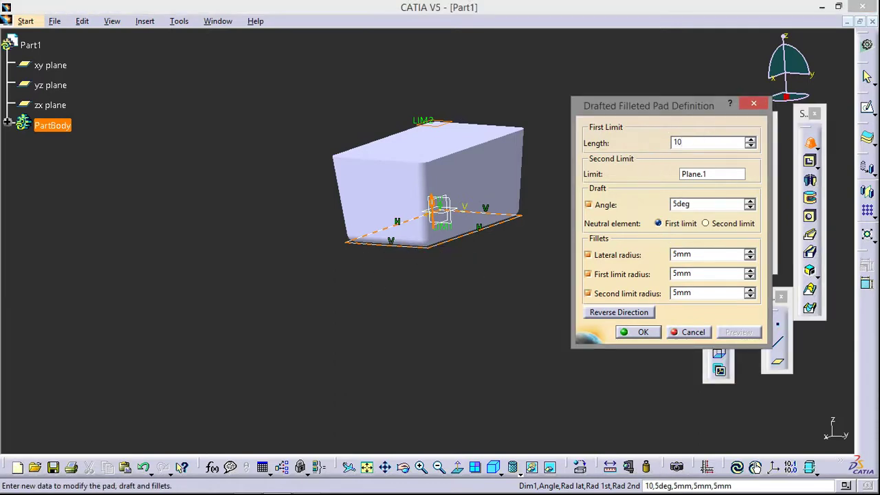
key("Return")
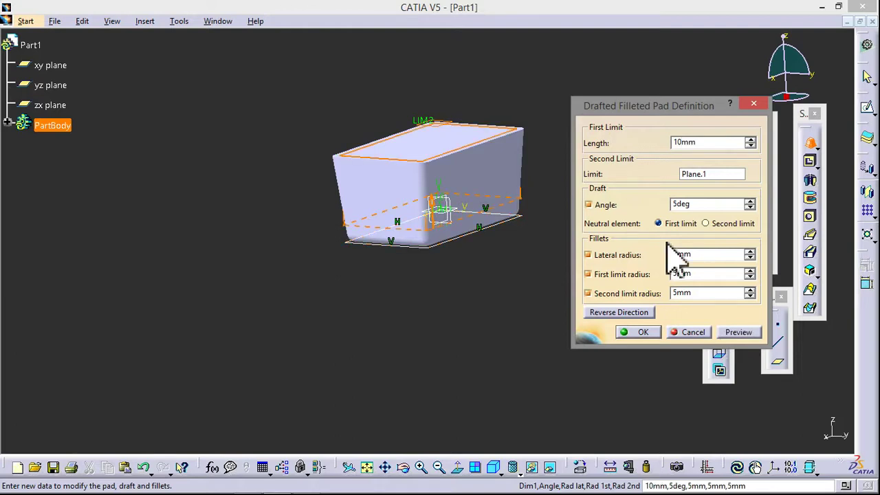
left_click(735, 332)
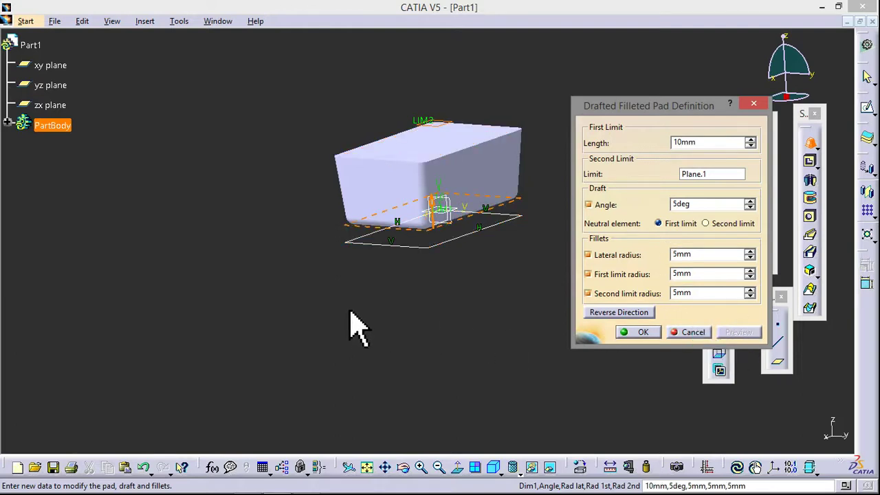
Reverse the pad direction and preview the flipped result
mouse_move(354, 329)
middle_mouse_down()
mouse_move(338, 304)
mouse_move(360, 279)
mouse_move(363, 290)
middle_mouse_up()
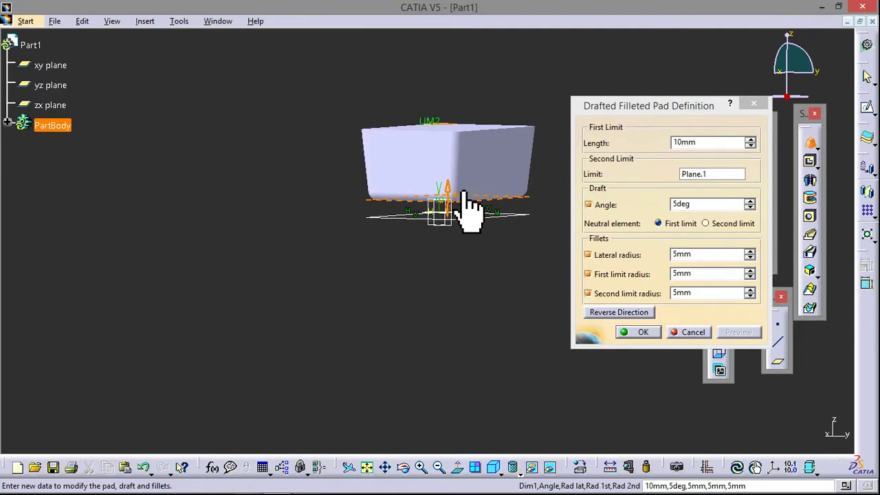
mouse_move(436, 270)
middle_mouse_down()
mouse_move(419, 270)
mouse_move(441, 269)
middle_mouse_up()
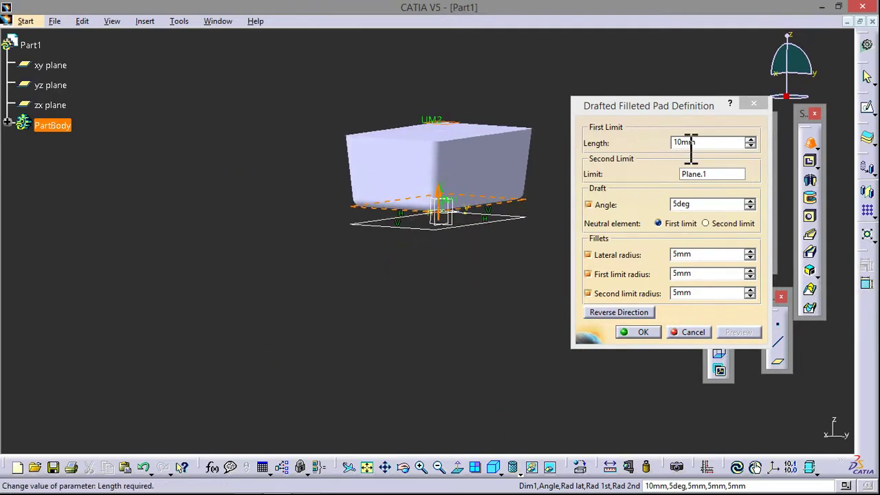
left_click(615, 316)
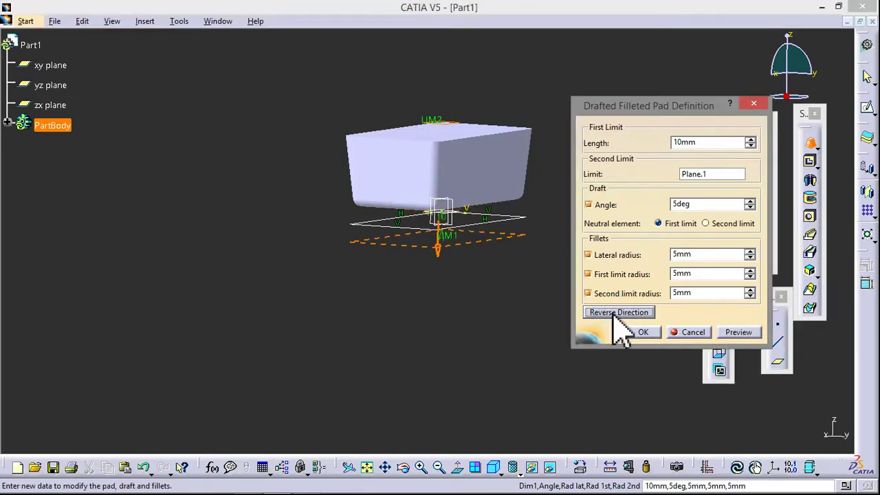
left_click(735, 332)
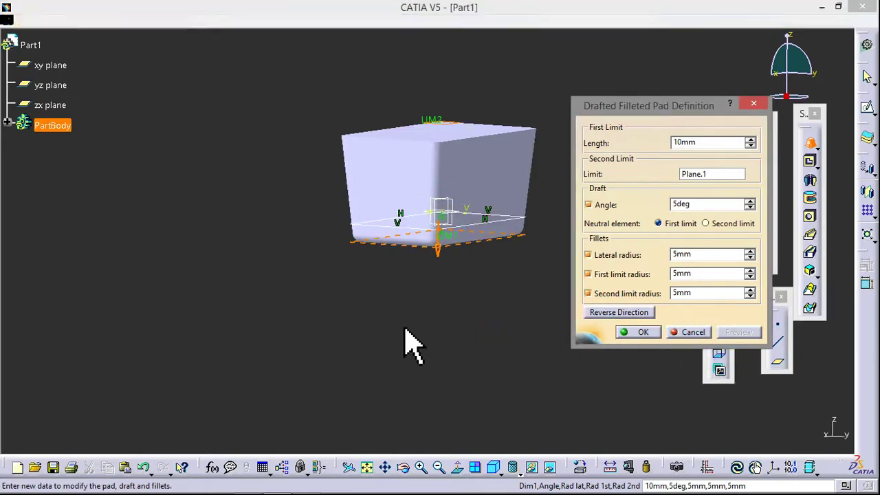
mouse_move(405, 330)
middle_mouse_down()
mouse_move(412, 288)
mouse_move(389, 330)
mouse_move(403, 302)
mouse_move(365, 334)
mouse_move(385, 247)
middle_mouse_up()
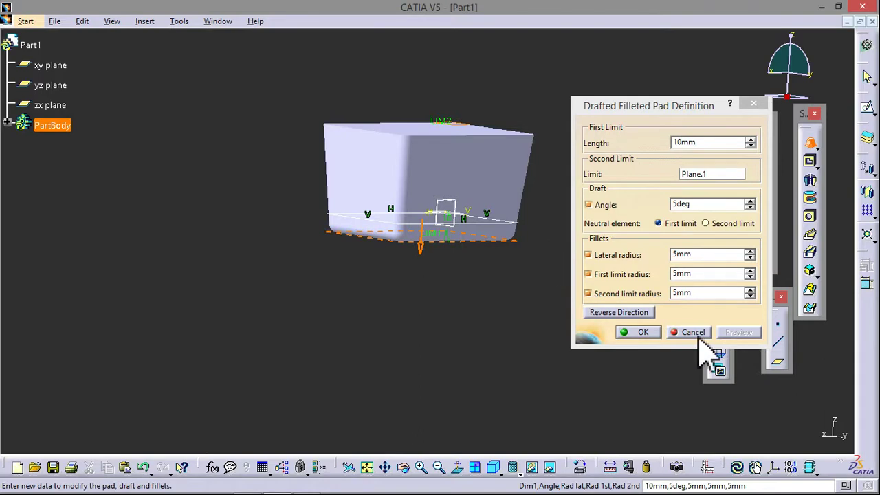
Set the first-limit length back to 0 mm and preview the pad
double_click(707, 142)
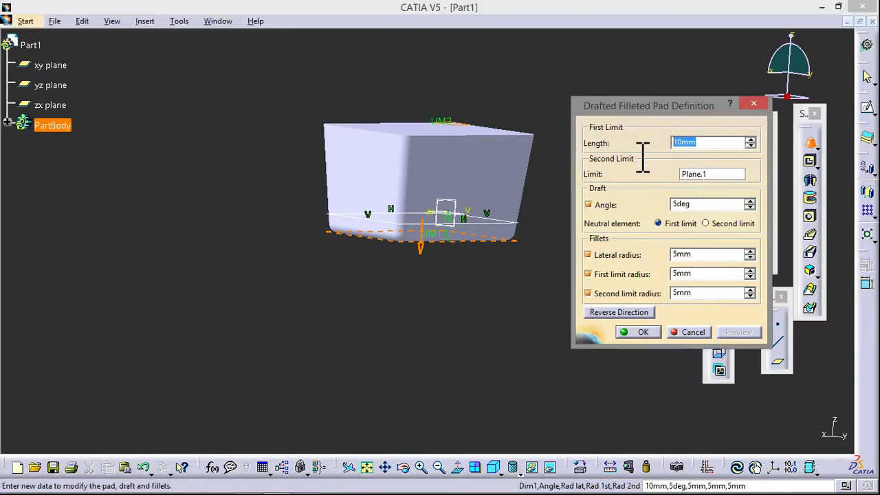
type("0")
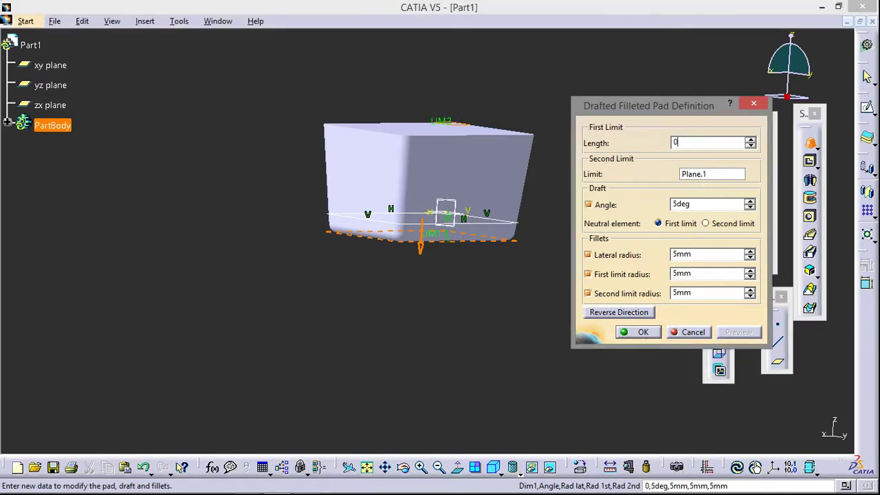
key("Return")
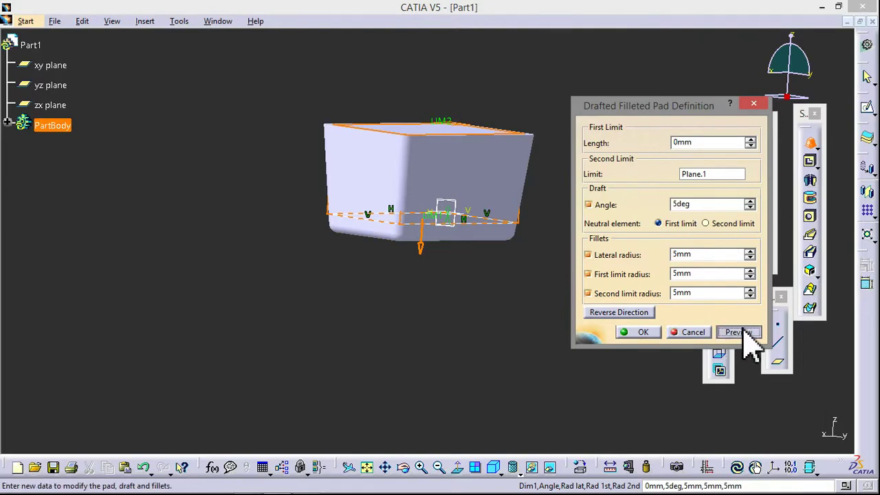
left_click(738, 332)
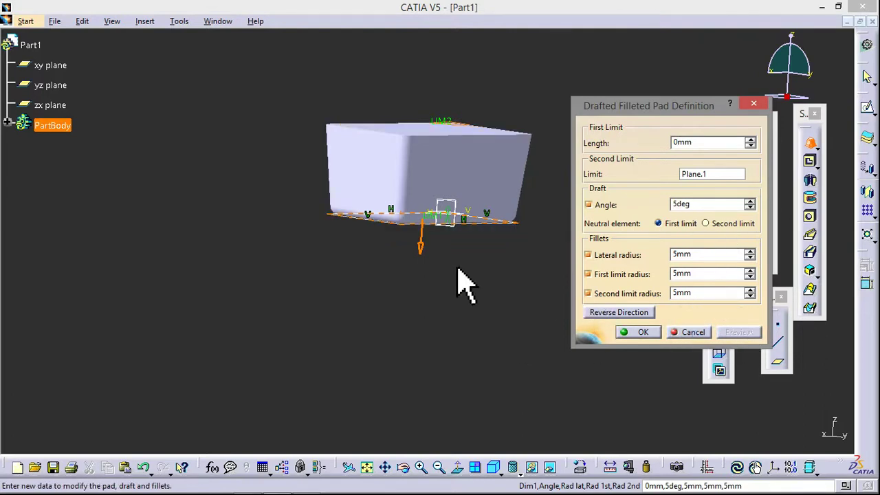
mouse_move(399, 289)
middle_mouse_down()
mouse_move(471, 227)
mouse_move(399, 337)
middle_mouse_up()
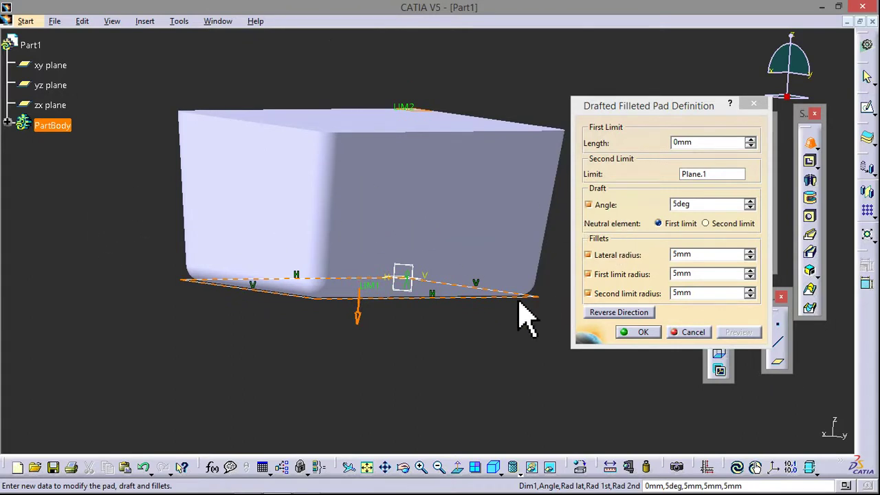
mouse_move(450, 206)
middle_mouse_down()
mouse_move(419, 204)
mouse_move(473, 209)
middle_mouse_up()
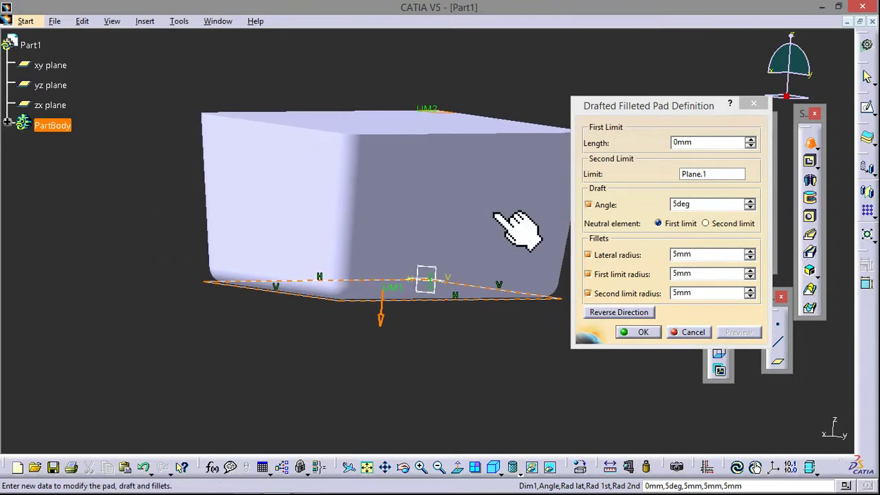
Change the draft angle to 10deg, preview, and inspect the flared pad from several angles
double_click(680, 204)
type("10")
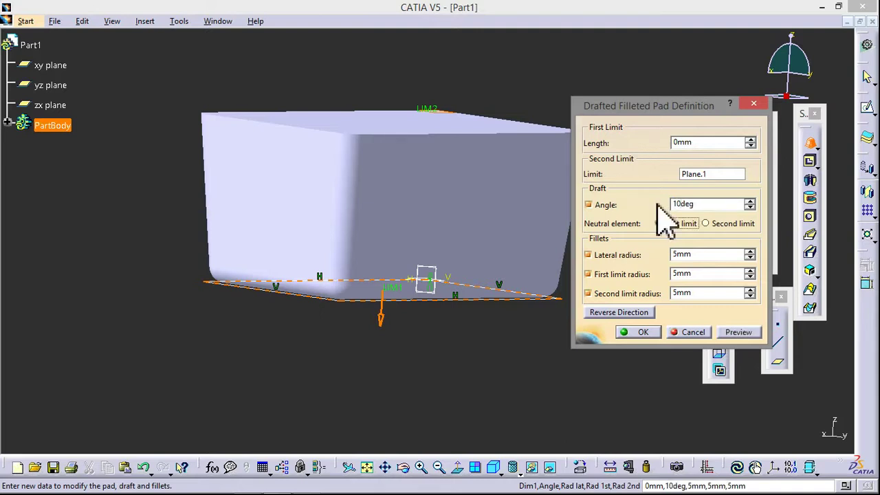
left_click(742, 332)
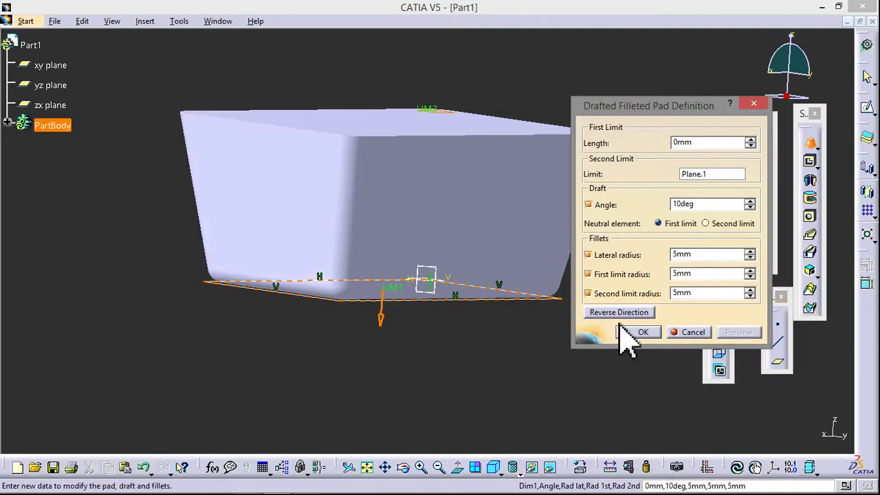
middle_click_drag(439, 203, 368, 214)
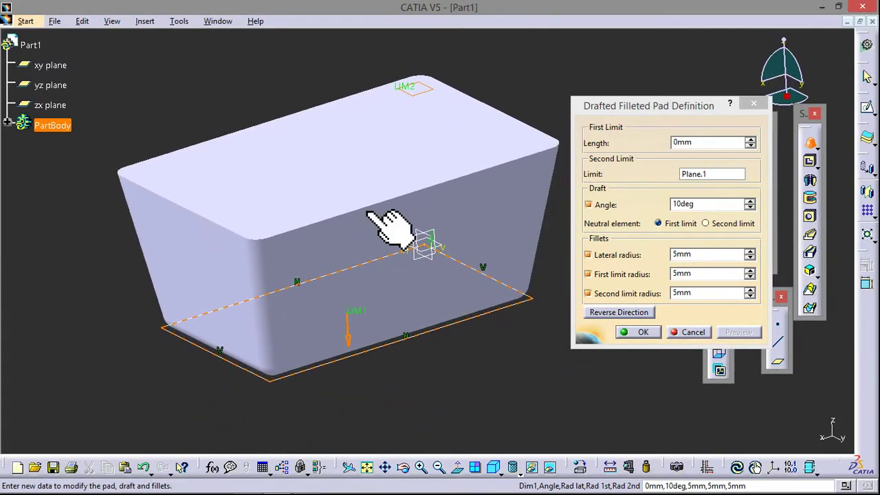
middle_click_drag(457, 124, 412, 103)
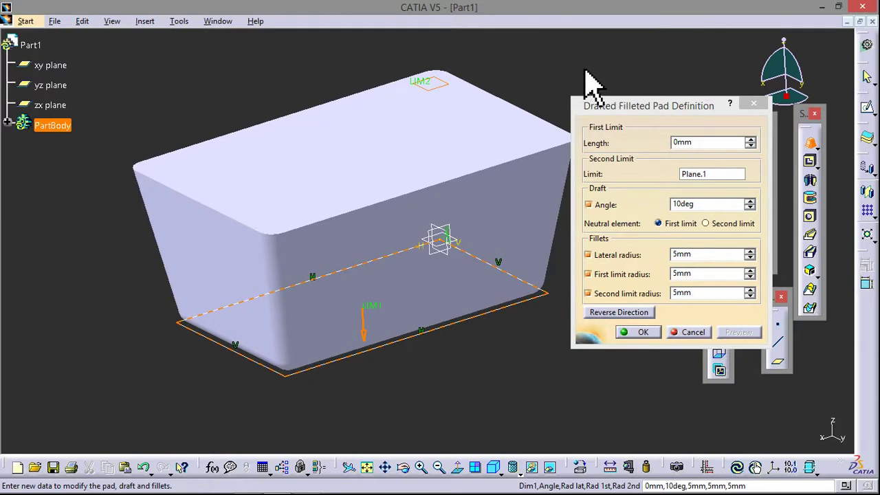
middle_click_drag(586, 72, 527, 58)
middle_click_drag(476, 196, 556, 64)
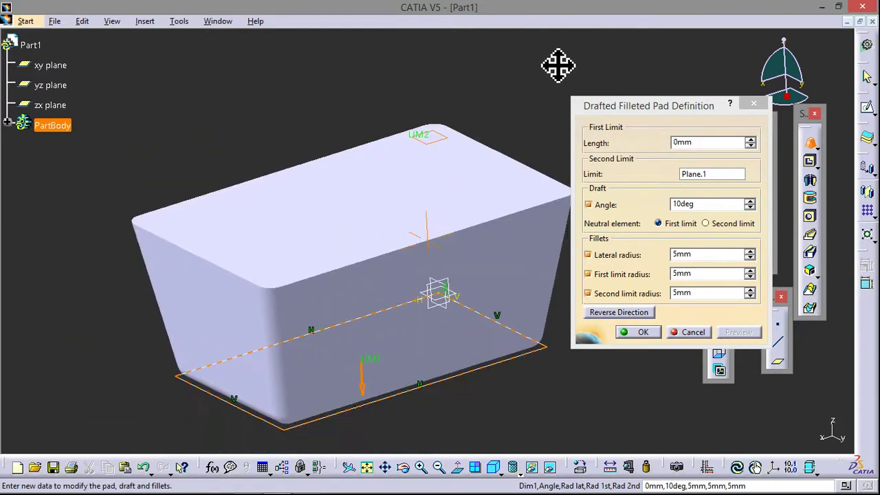
middle_click_drag(465, 110, 412, 314)
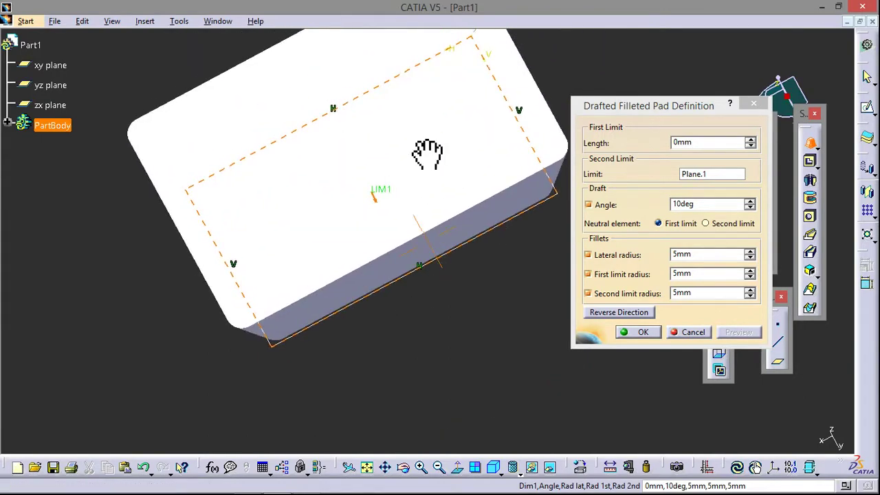
middle_click_drag(426, 151, 436, 202)
mouse_move(481, 220)
middle_mouse_down()
mouse_move(409, 295)
mouse_move(369, 226)
middle_mouse_up()
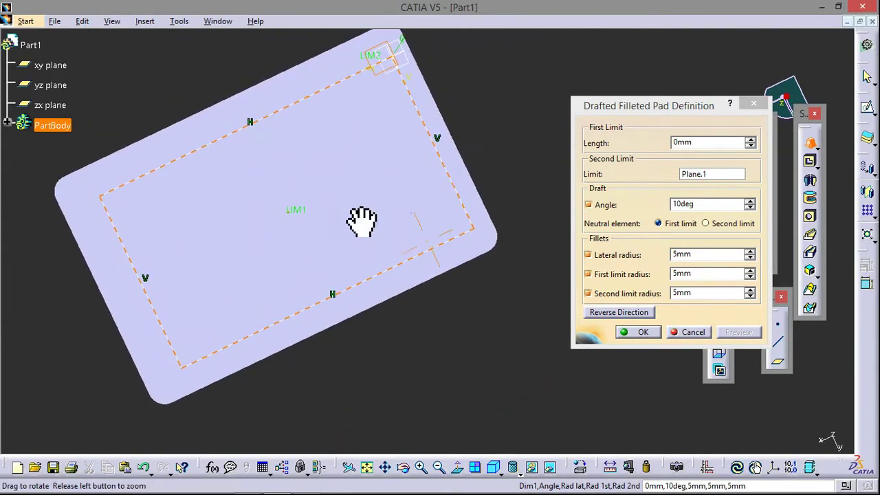
middle_click_drag(483, 147, 515, 181)
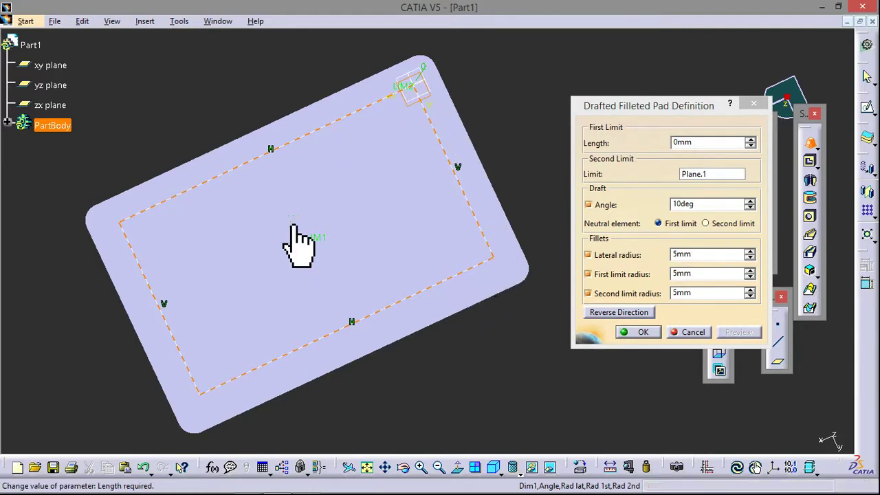
Make the second limit the neutral element and confirm the 10deg, 5 mm fillet pad
left_click(705, 223)
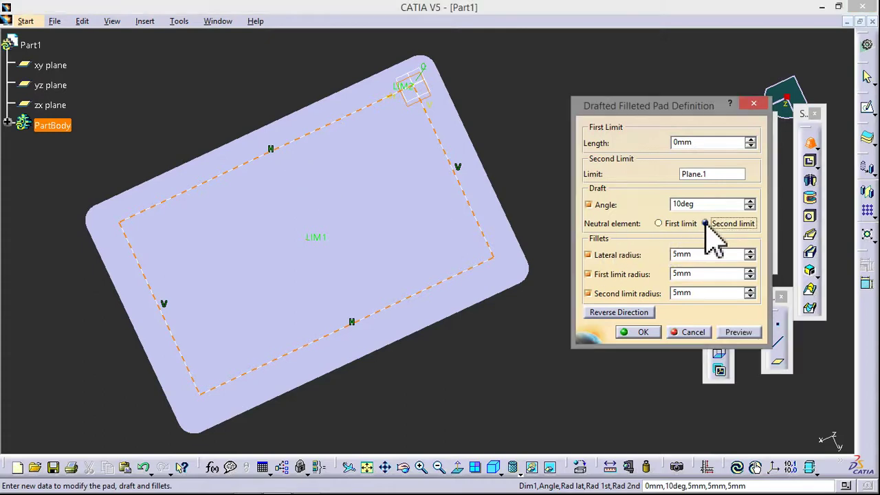
left_click(740, 336)
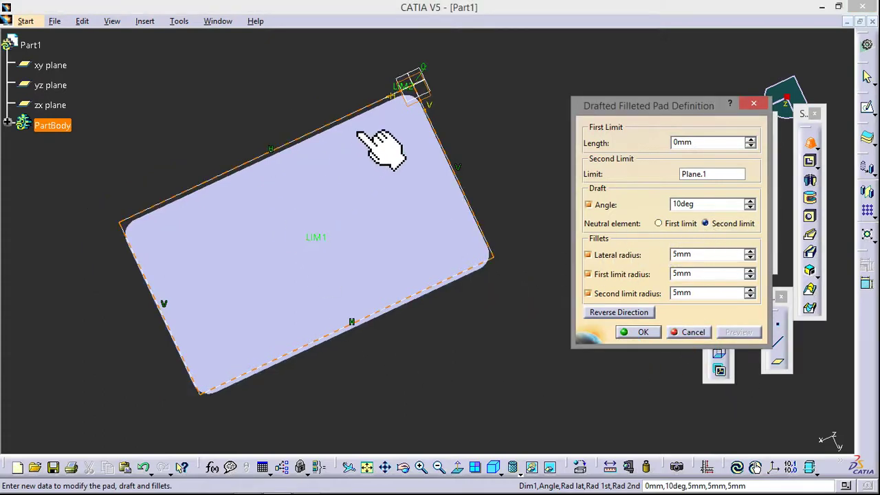
mouse_move(314, 406)
middle_mouse_down()
mouse_move(318, 384)
mouse_move(289, 284)
mouse_move(393, 363)
mouse_move(349, 290)
mouse_move(415, 387)
mouse_move(426, 328)
middle_mouse_up()
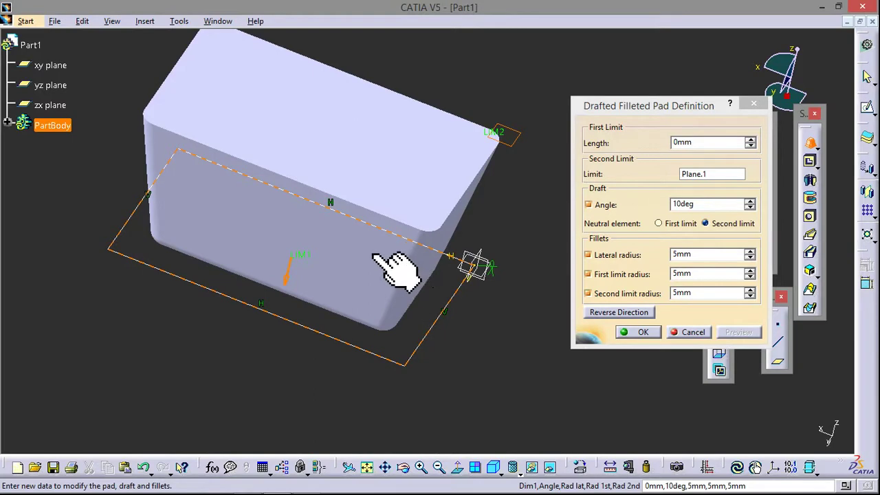
mouse_move(485, 420)
middle_mouse_down()
mouse_move(490, 432)
mouse_move(456, 353)
mouse_move(539, 412)
mouse_move(402, 310)
middle_mouse_up()
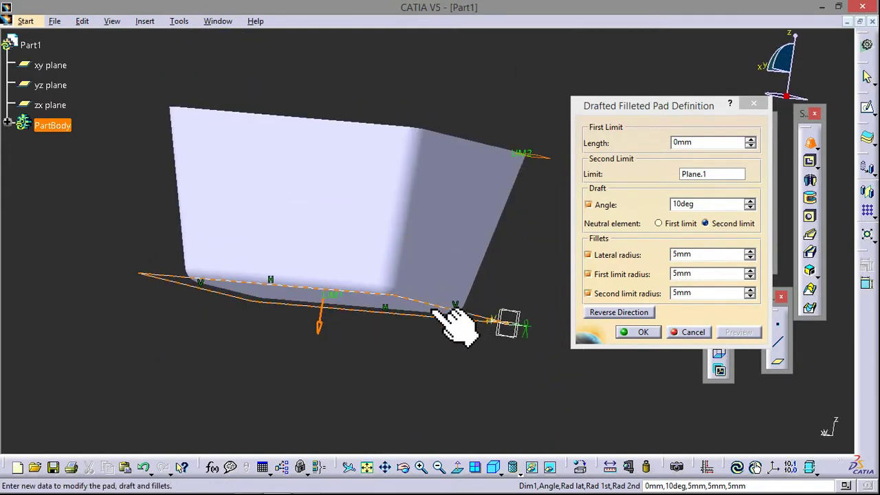
middle_click_drag(505, 273, 473, 276)
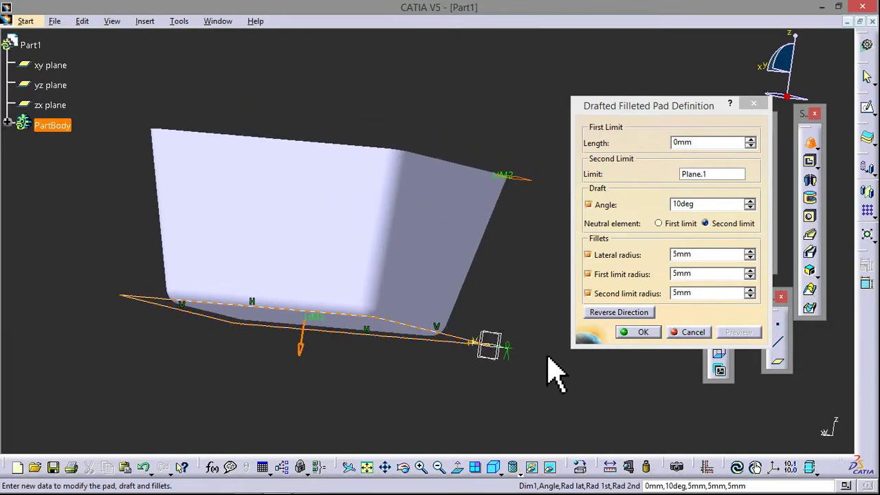
left_click(637, 335)
mouse_move(550, 172)
middle_mouse_down()
mouse_move(428, 161)
mouse_move(423, 270)
mouse_move(487, 197)
mouse_move(530, 211)
middle_mouse_up()
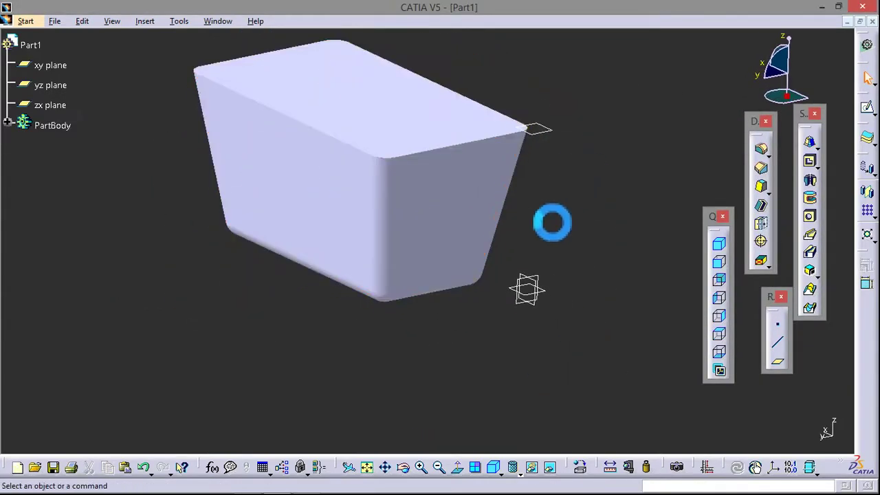
Remove the drafted filleted pad with Ctrl+Z after a final look
mouse_move(198, 189)
middle_mouse_down()
mouse_move(232, 212)
mouse_move(432, 264)
mouse_move(402, 151)
mouse_move(314, 216)
mouse_move(364, 318)
mouse_move(468, 328)
mouse_move(371, 303)
mouse_move(483, 229)
middle_mouse_up()
middle_click_drag(222, 324, 233, 289)
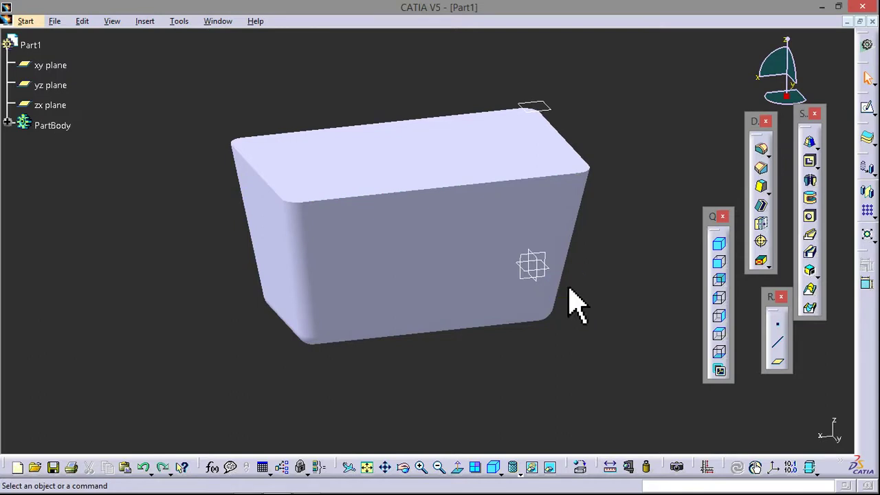
key("ctrl+z")
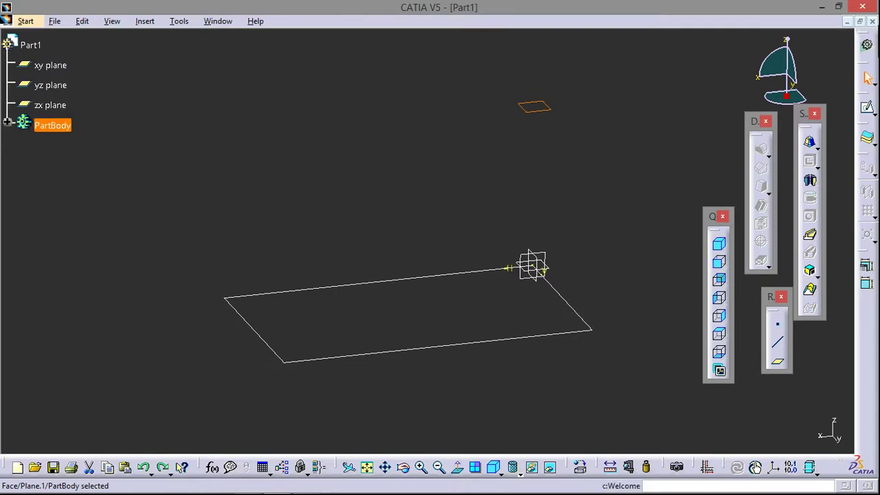
Close Part1 without saving and create a fresh Part document
left_click(871, 21)
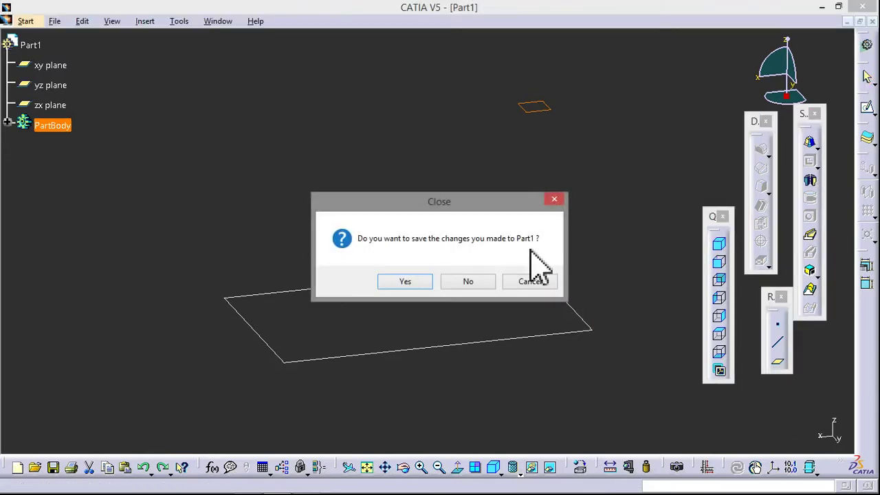
left_click(466, 283)
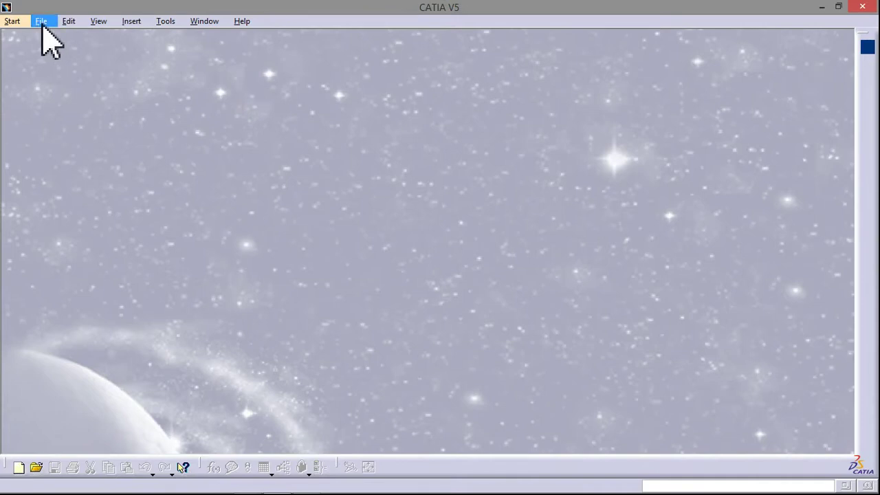
left_click(43, 26)
left_click(49, 34)
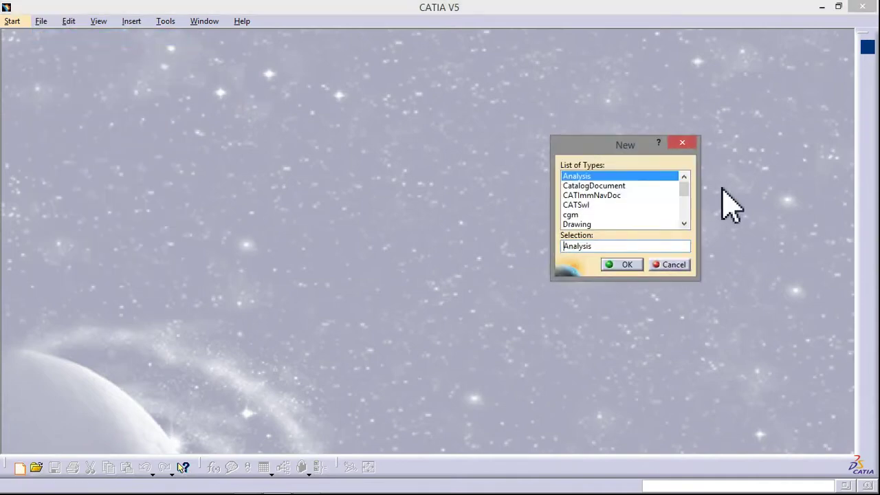
type("p")
left_click(611, 267)
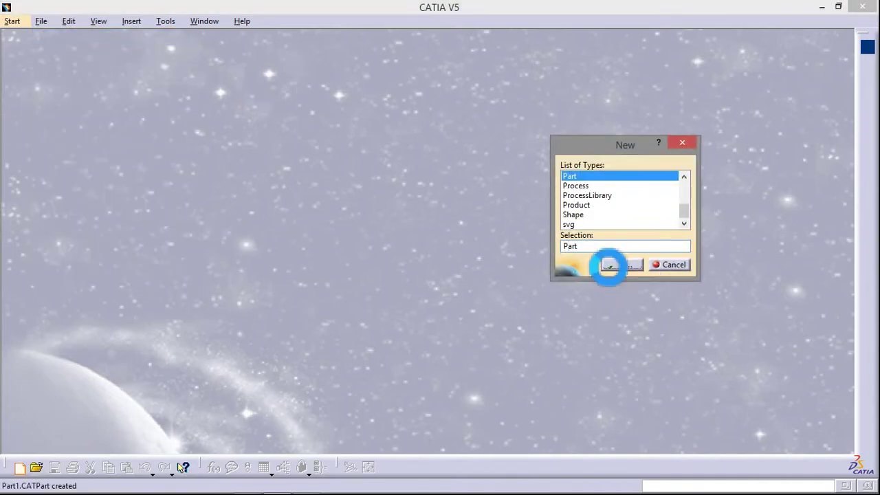
left_click(591, 302)
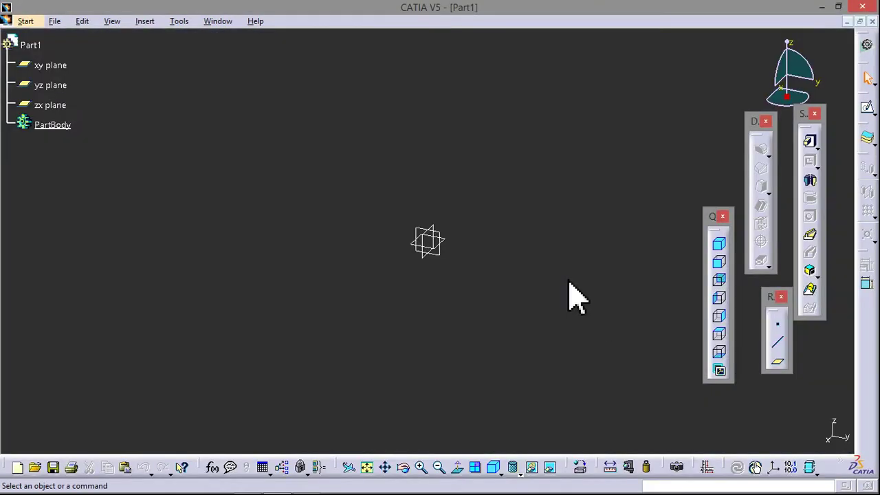
Start a sketch on the xy plane with a large outer rectangle from the origin
left_click(448, 241)
left_click(867, 107)
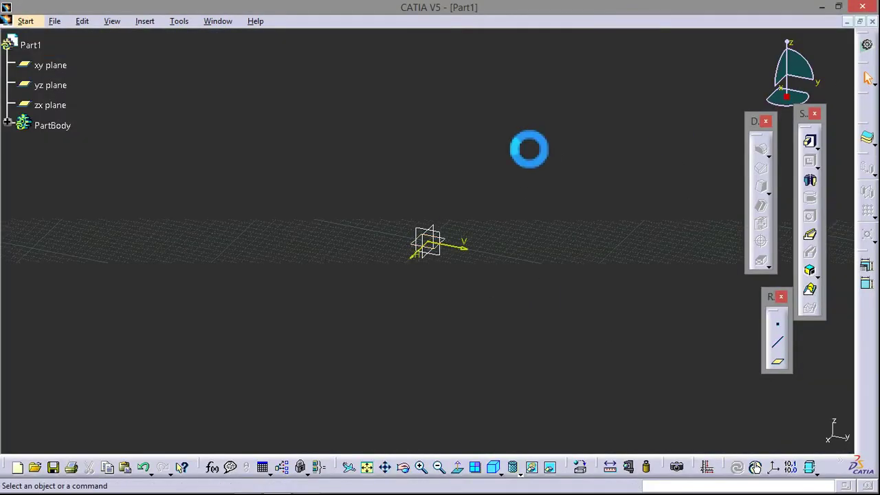
left_click(869, 254)
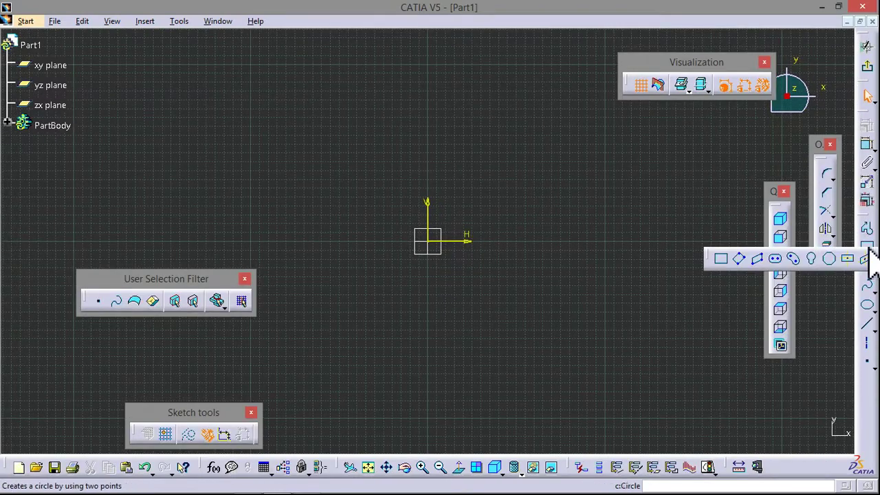
left_click(720, 258)
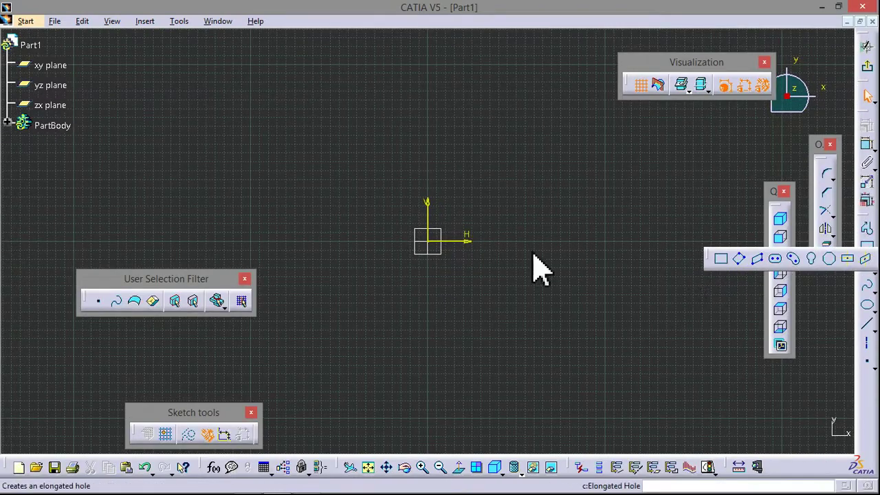
left_click(429, 240)
left_click(665, 125)
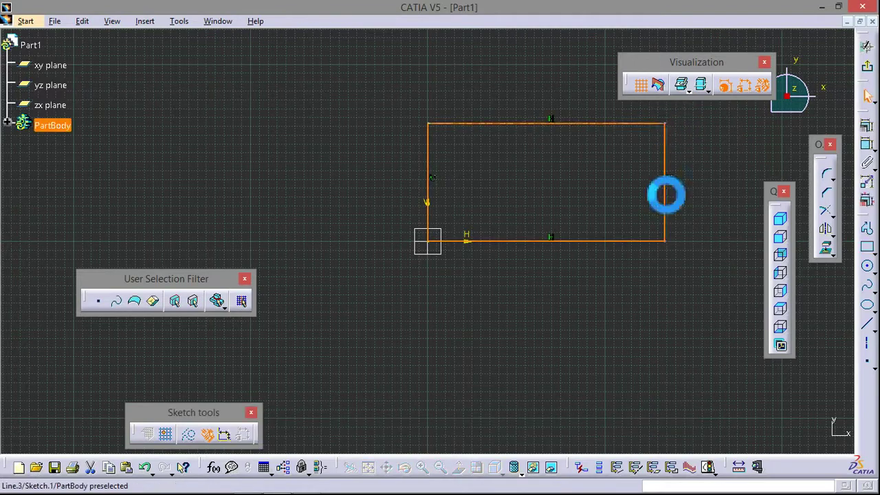
Add left, middle and tall right inner rectangles, then exit the sketcher
left_click(865, 251)
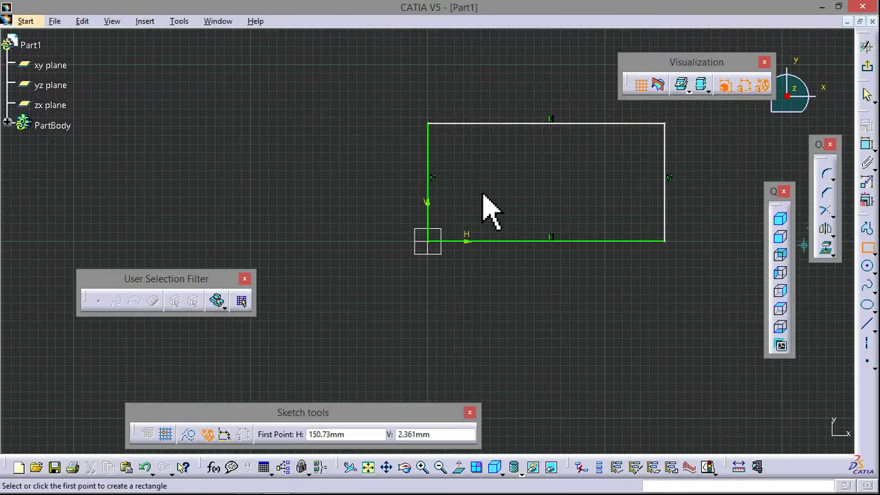
left_click(445, 137)
left_click(508, 178)
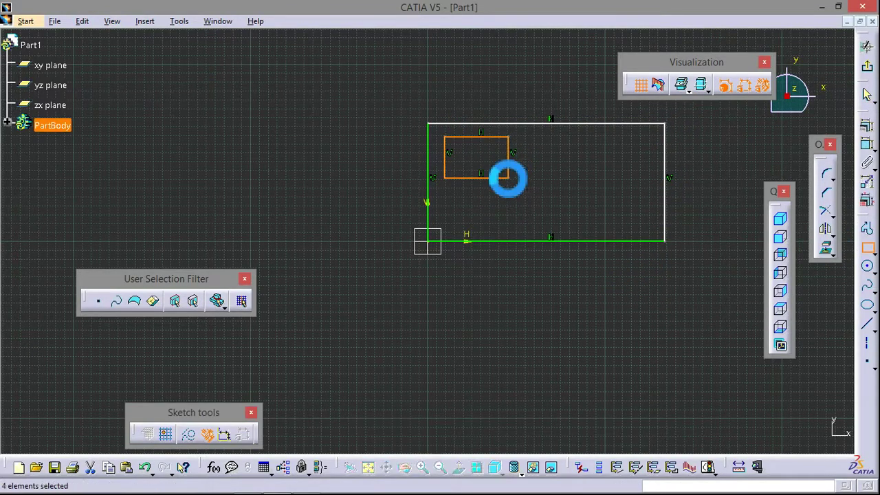
left_click(866, 247)
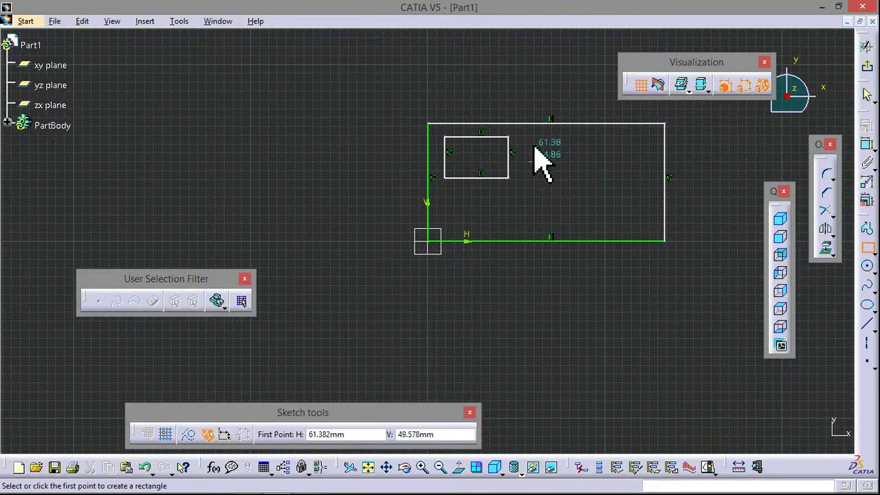
left_click(524, 137)
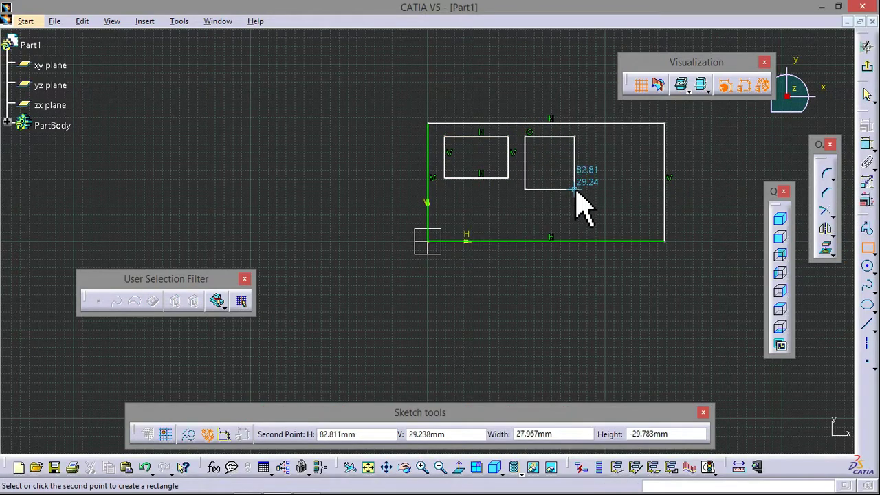
left_click(576, 192)
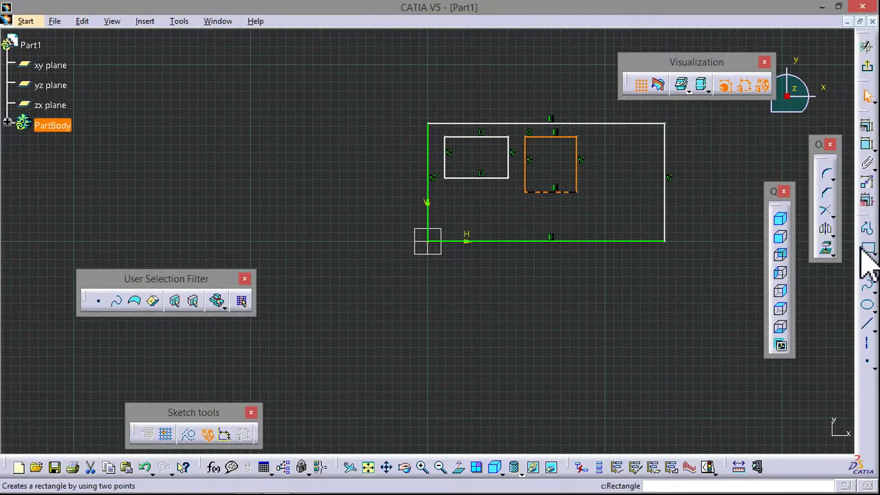
left_click(866, 248)
left_click(597, 131)
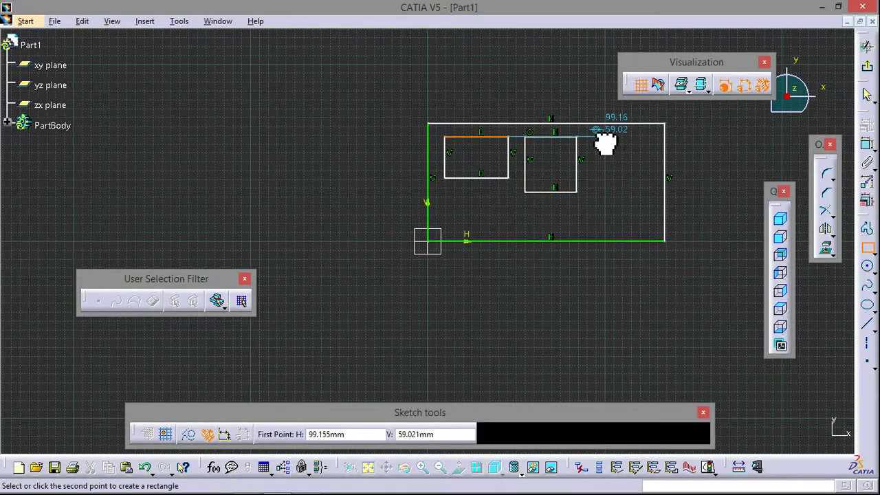
left_click(648, 226)
left_click(694, 163)
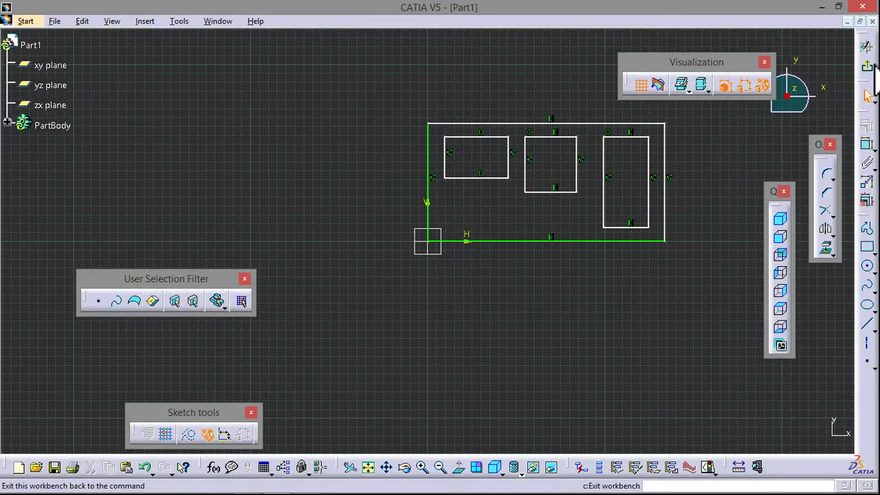
left_click(866, 65)
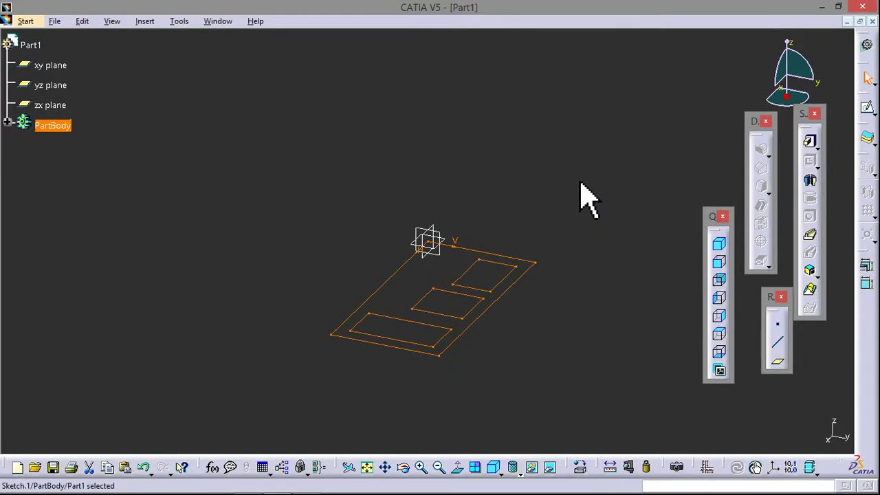
Start a Multi-Pad from the Pad flyout using the nested-rectangle sketch as profile
middle_click_drag(581, 183, 571, 143)
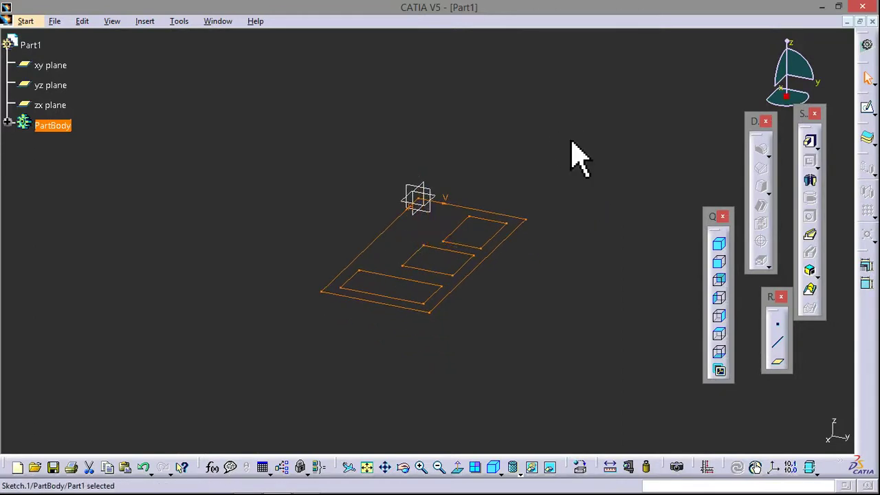
left_click(514, 155)
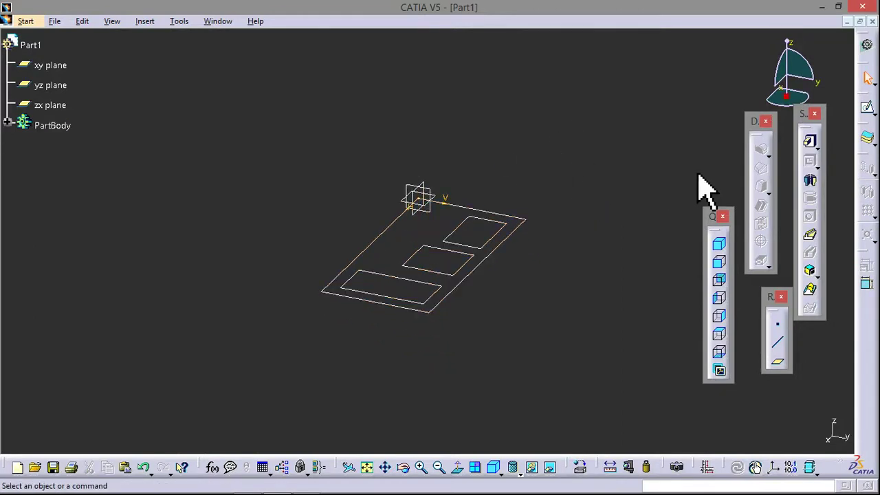
left_click(816, 147)
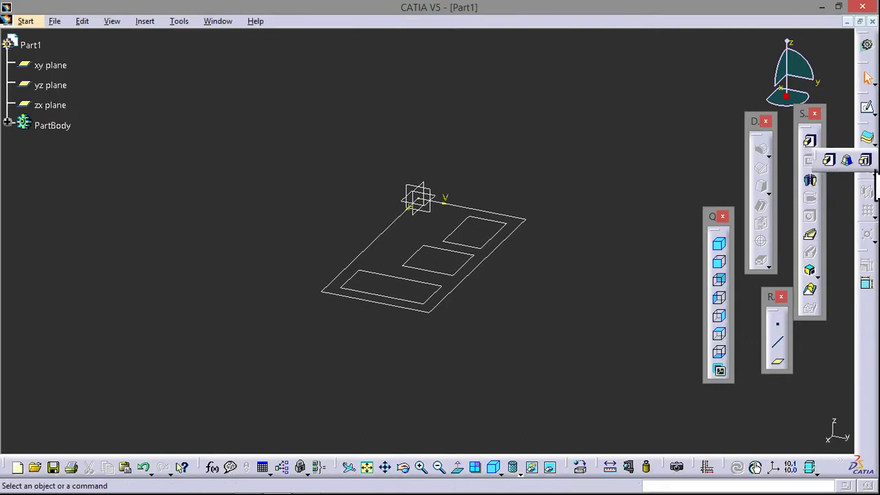
left_click(868, 161)
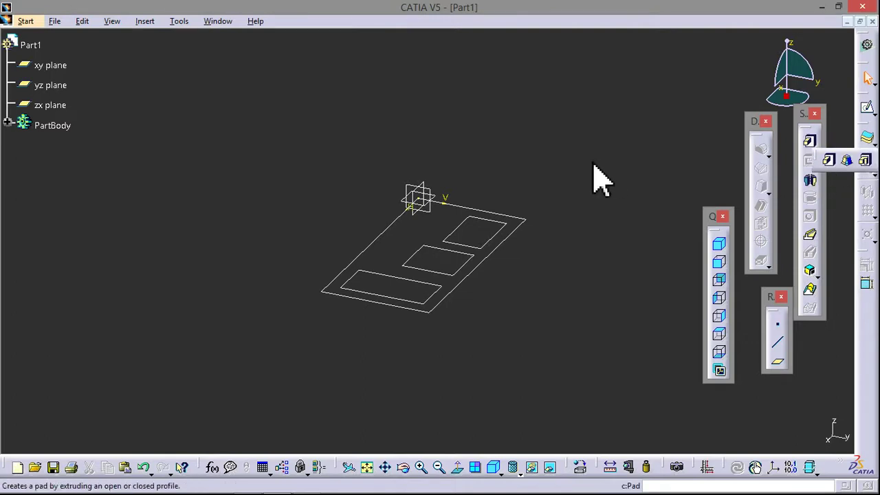
left_click(453, 294)
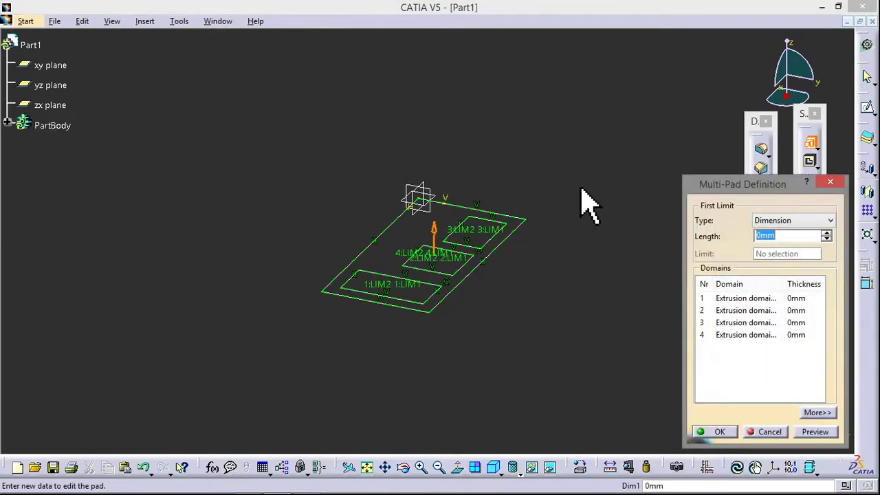
middle_click_drag(585, 202, 546, 173)
left_click_drag(698, 187, 612, 105)
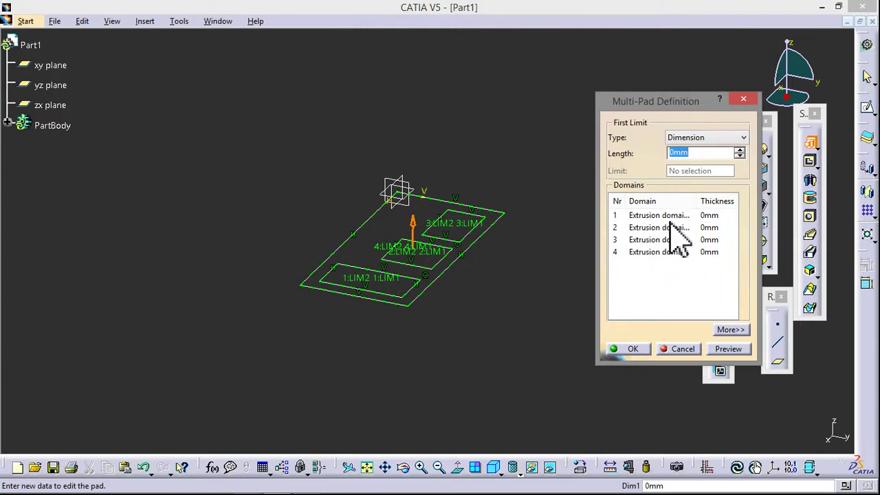
Give the outer frame domain a 5 mm length and preview the resulting plate
left_click(651, 253)
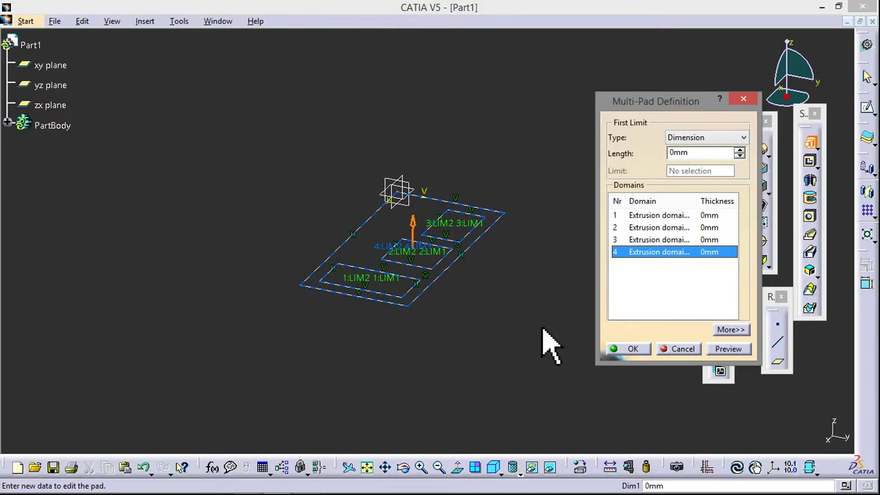
double_click(676, 153)
type("5")
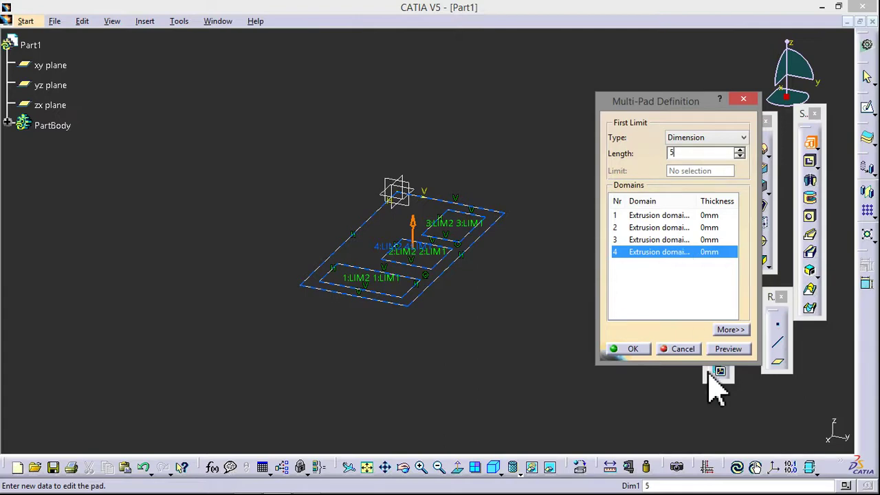
left_click(730, 349)
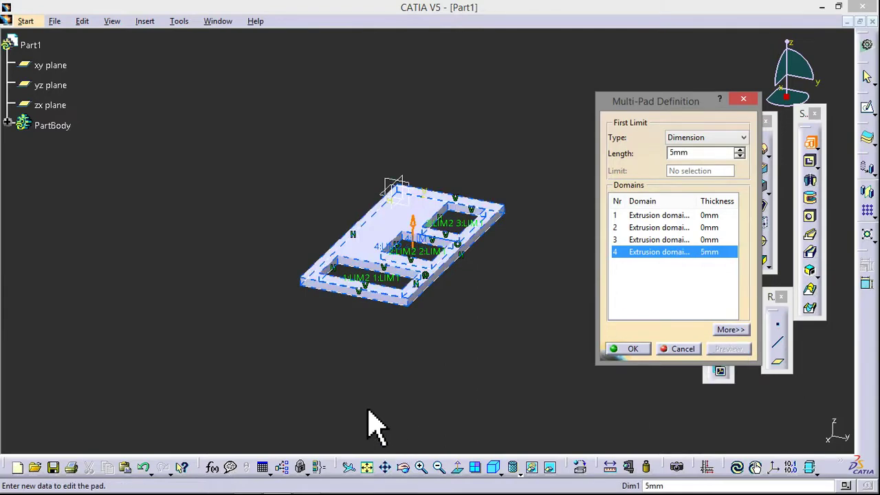
mouse_move(369, 423)
middle_mouse_down()
mouse_move(318, 392)
mouse_move(344, 334)
mouse_move(379, 344)
mouse_move(386, 357)
middle_mouse_up()
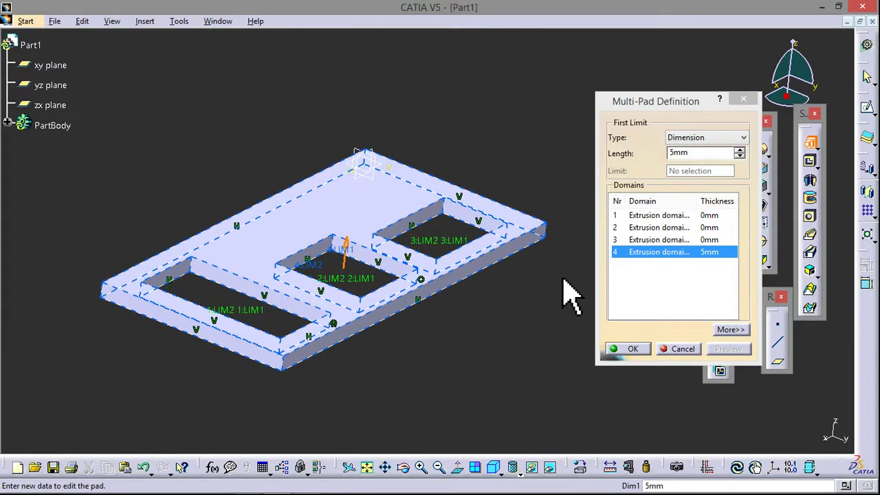
Identify domains 1–3, then set domain 3 to 10 mm and preview it
left_click(651, 241)
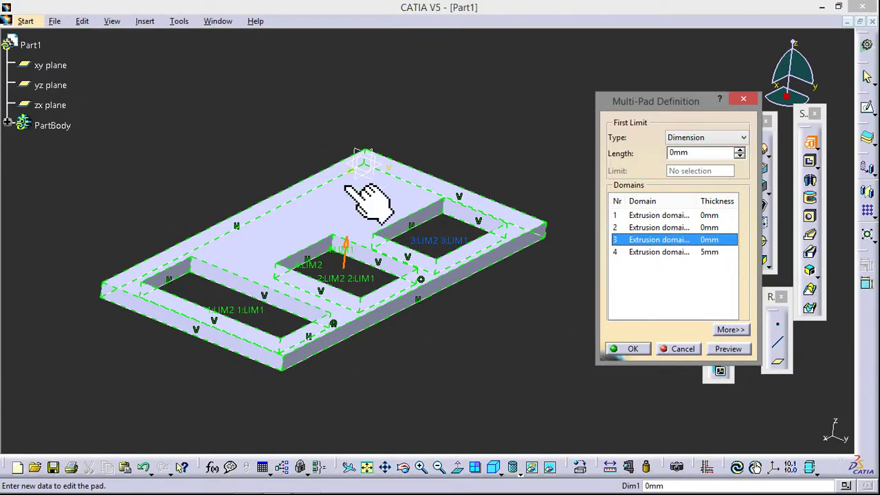
mouse_move(305, 190)
middle_mouse_down()
mouse_move(314, 255)
mouse_move(371, 278)
mouse_move(306, 169)
middle_mouse_up()
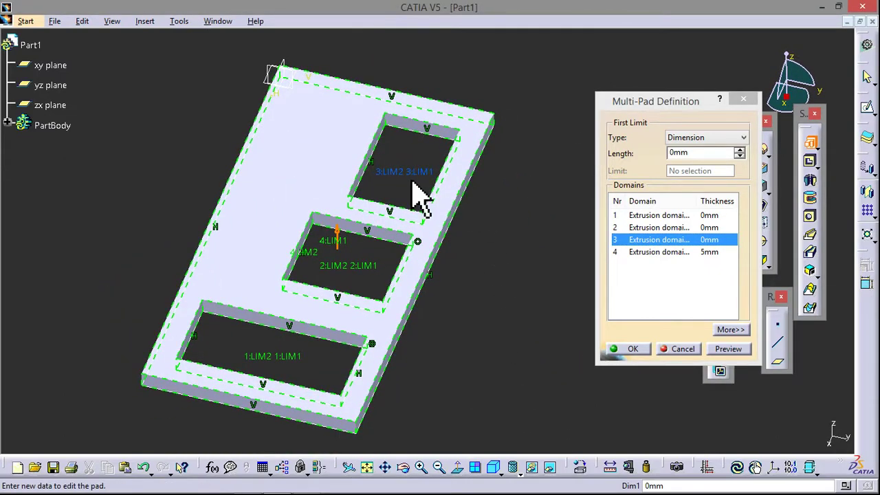
left_click(653, 228)
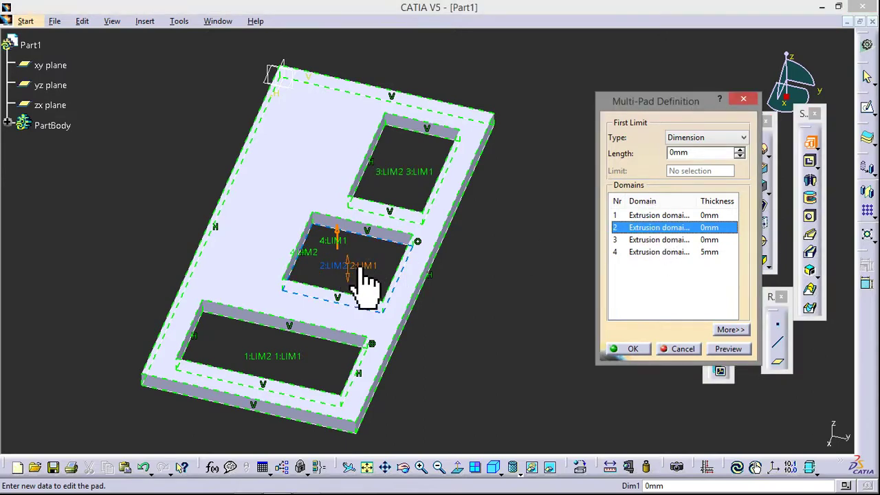
left_click(641, 216)
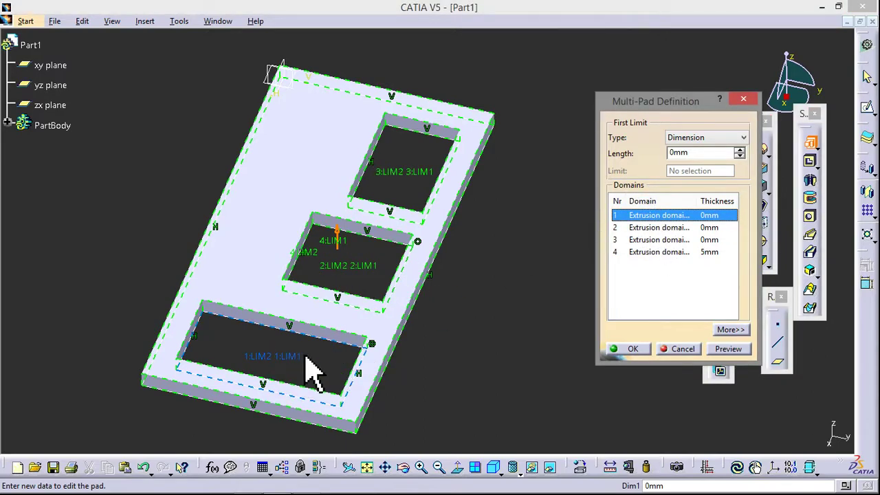
left_click(662, 239)
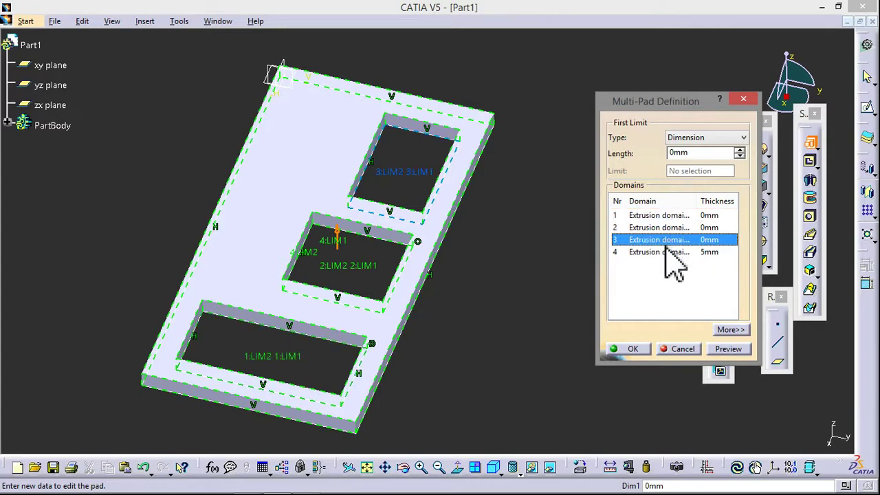
double_click(687, 153)
type("10")
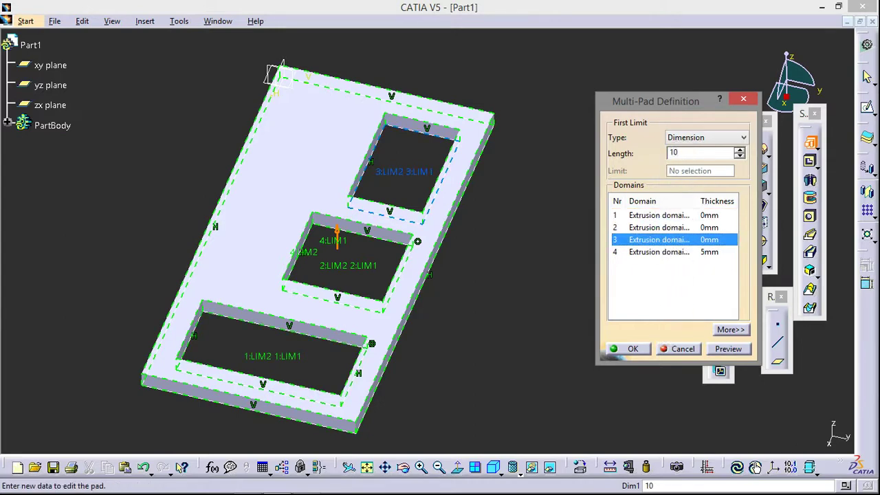
left_click(718, 348)
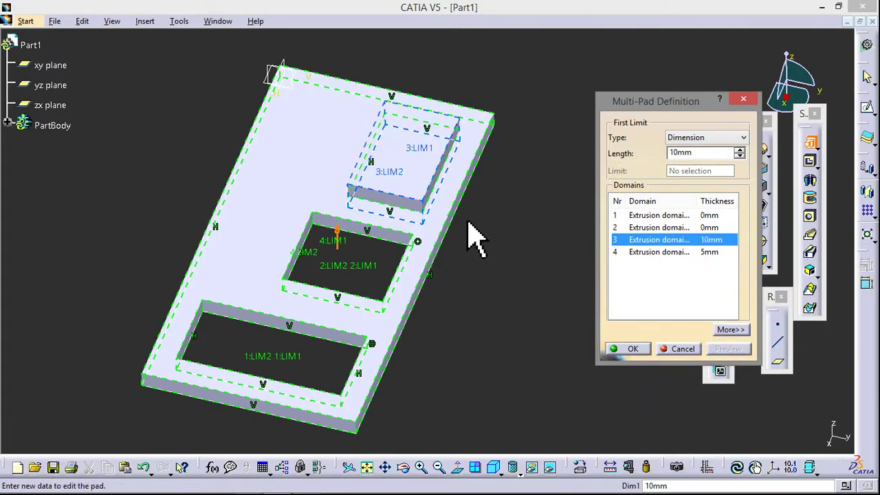
Set domain 2 to 20 mm and domain 1 to 30 mm, then confirm the Multi-Pad
middle_click_drag(508, 416, 458, 373)
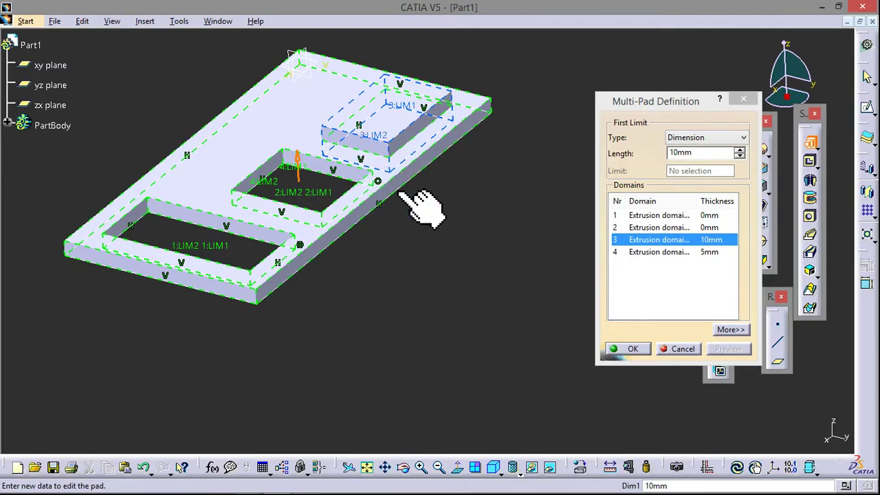
middle_click_drag(456, 306, 465, 330)
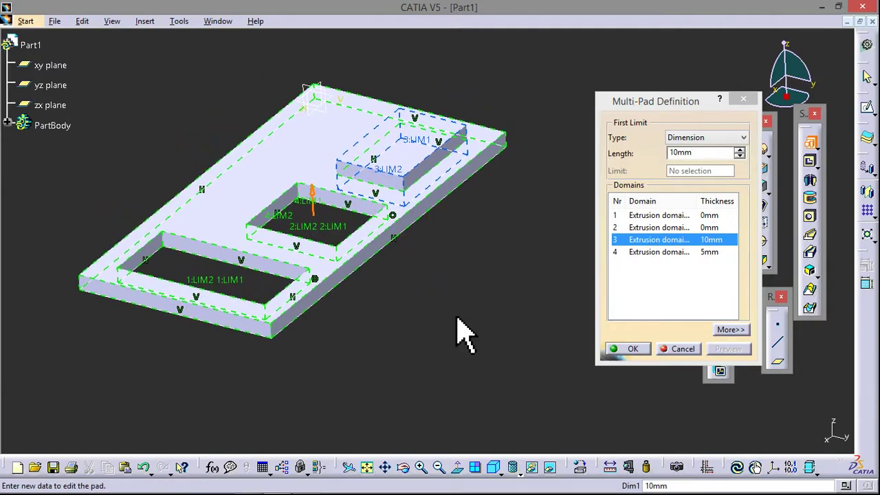
left_click(652, 227)
type("20")
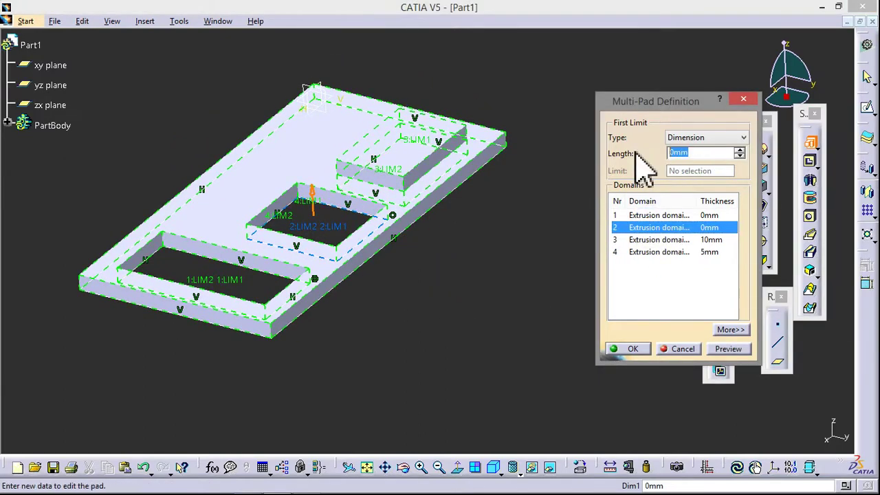
left_click(742, 347)
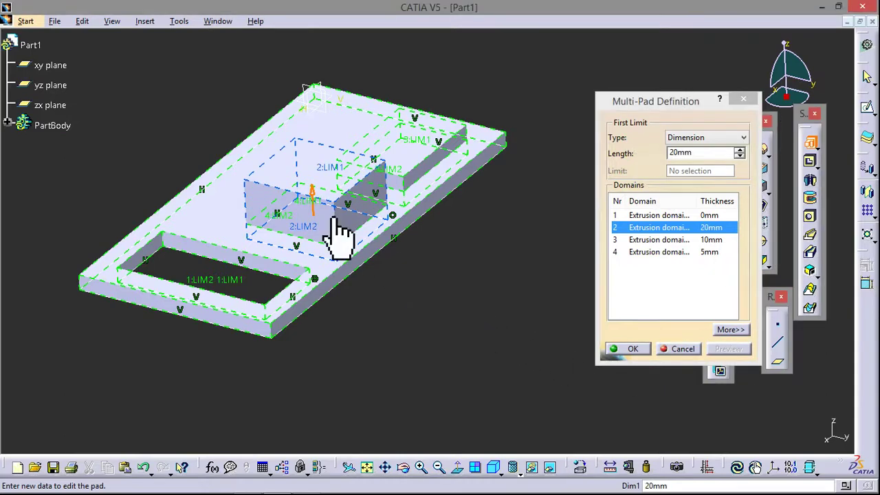
left_click(670, 214)
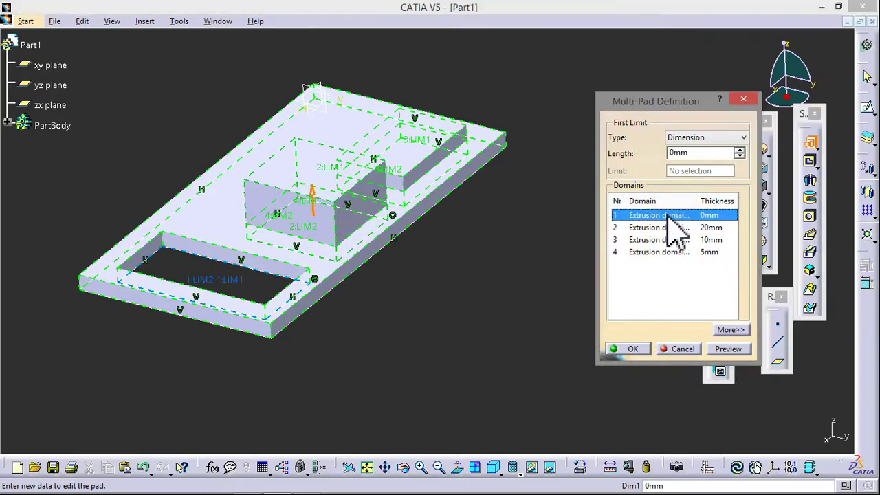
double_click(685, 152)
type("30")
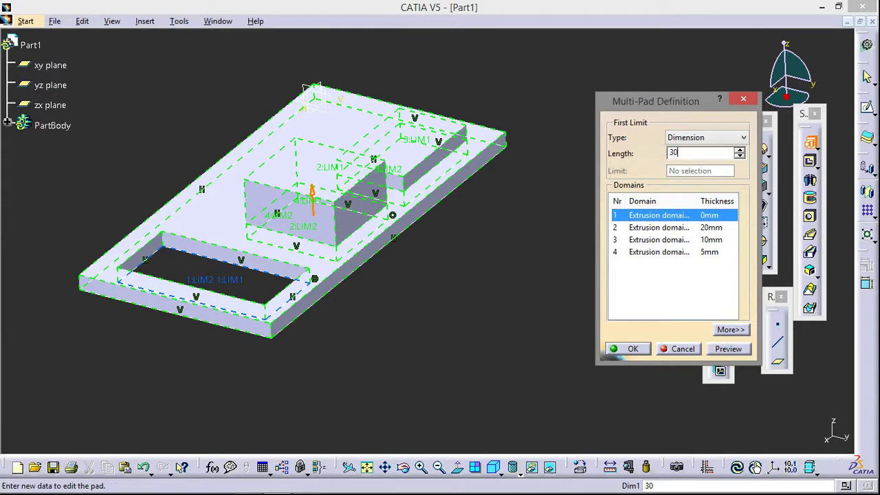
left_click(720, 349)
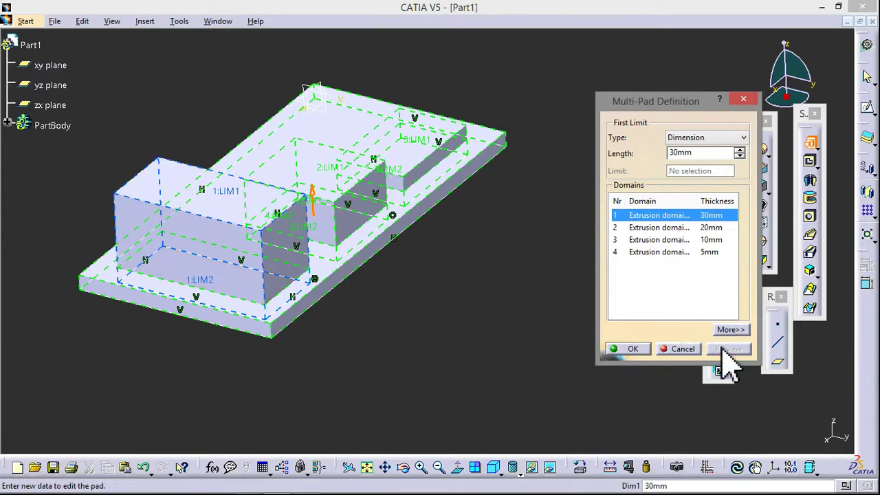
left_click(625, 349)
left_click(550, 240)
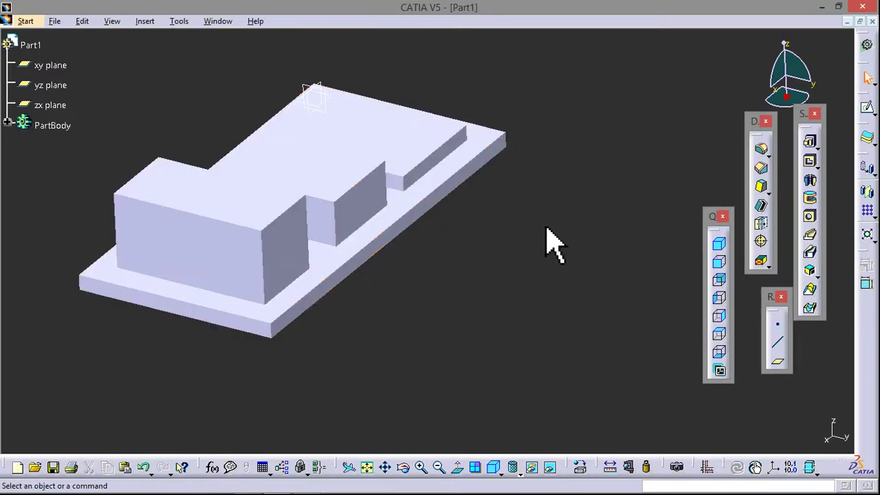
mouse_move(549, 240)
middle_mouse_down()
mouse_move(373, 261)
mouse_move(403, 300)
mouse_move(529, 252)
middle_mouse_up()
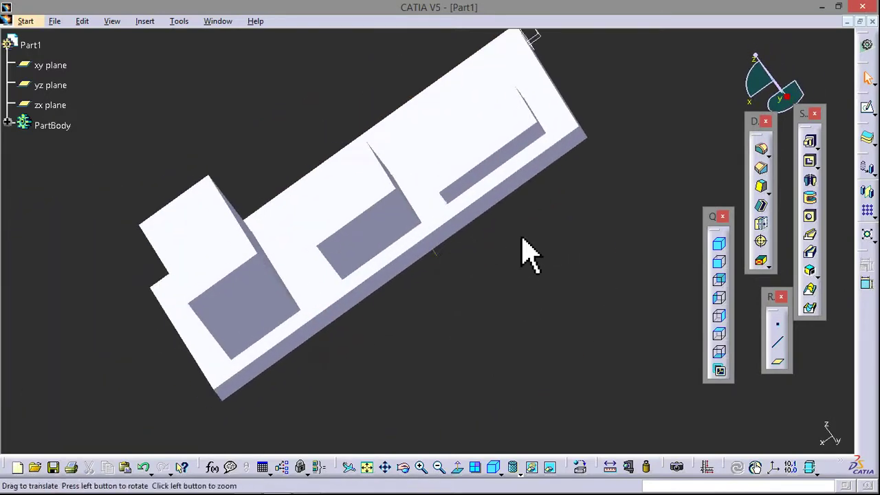
mouse_move(110, 358)
middle_mouse_down()
mouse_move(213, 298)
mouse_move(471, 310)
mouse_move(619, 261)
mouse_move(560, 163)
mouse_move(550, 236)
mouse_move(584, 235)
mouse_move(314, 236)
mouse_move(399, 193)
mouse_move(524, 261)
mouse_move(558, 238)
mouse_move(516, 261)
mouse_move(512, 292)
middle_mouse_up()
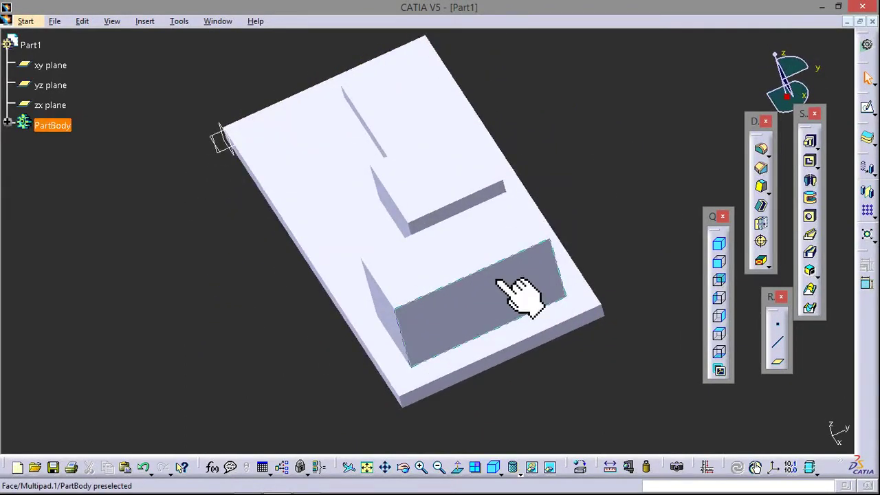